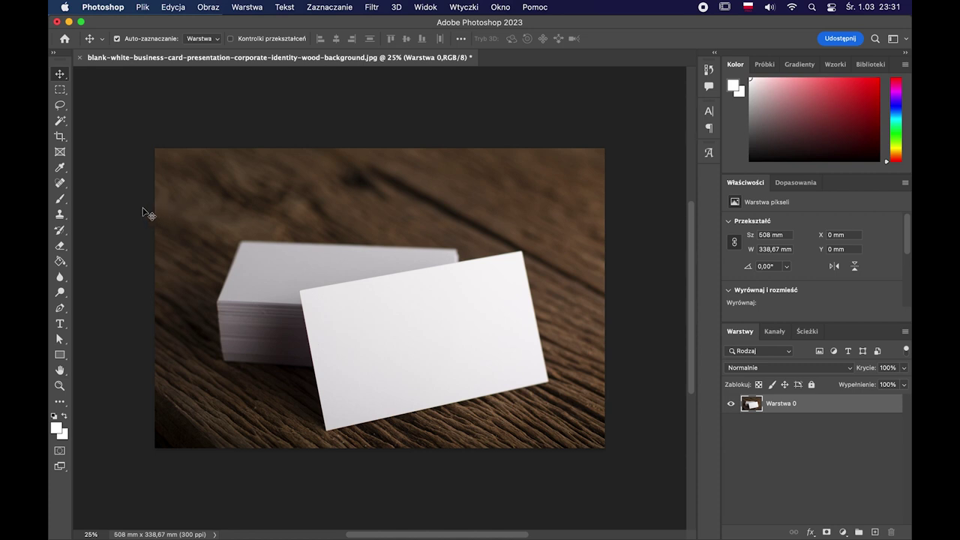
click(118, 10)
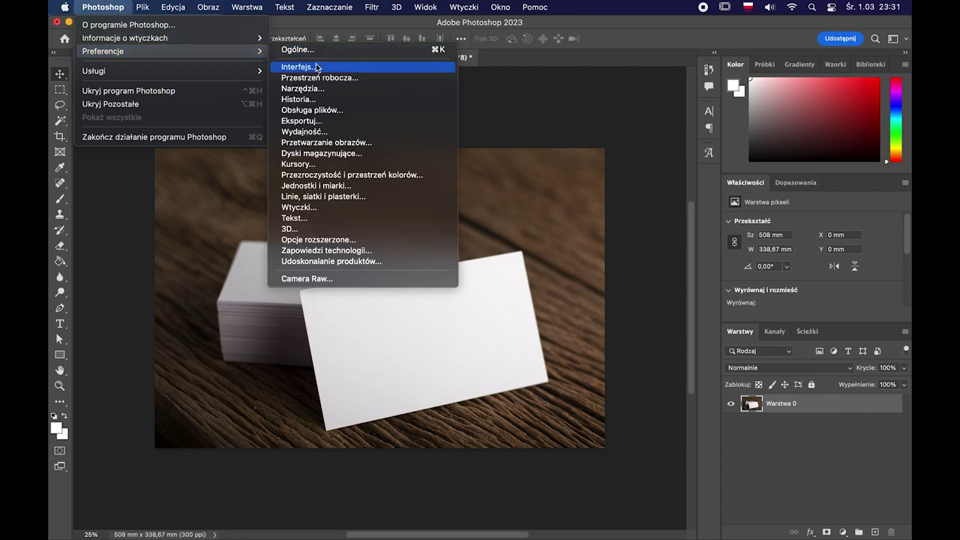
click(318, 191)
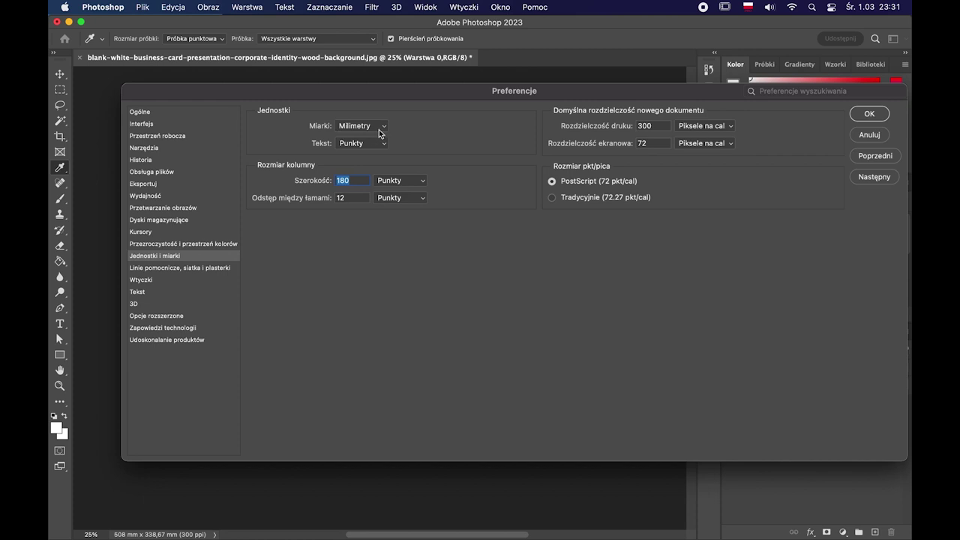
click(382, 129)
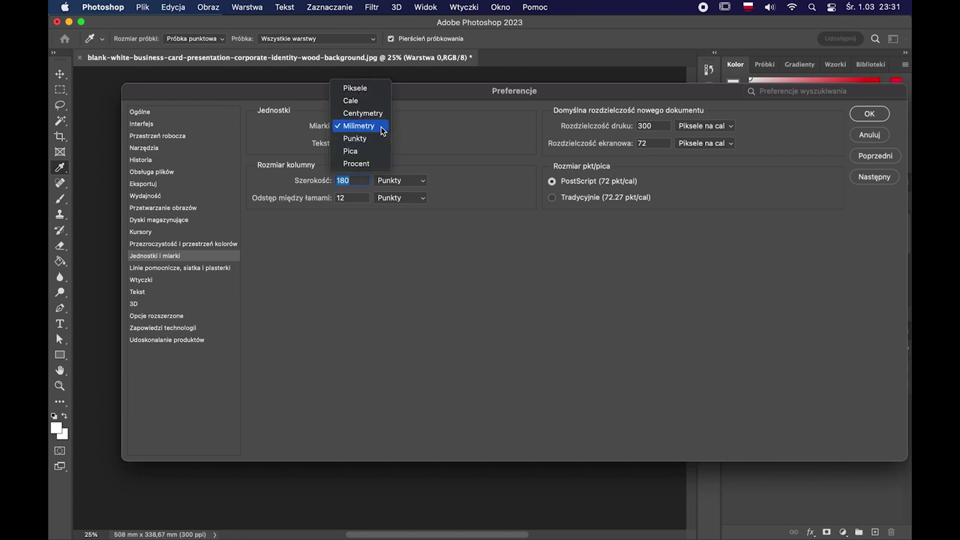
click(383, 128)
click(868, 116)
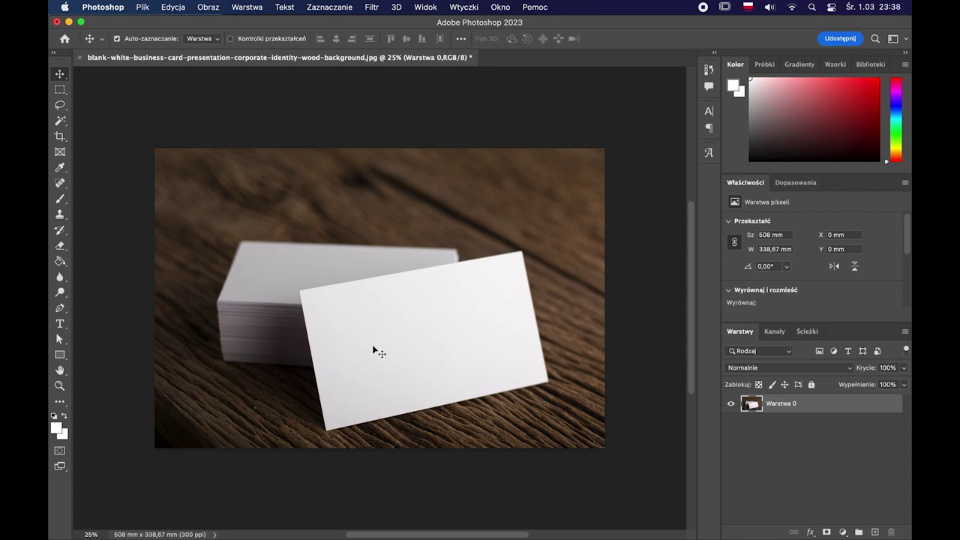
Measure the front card's left edge with the Line tool: about 79.3° and 162.8 mm
click(59, 355)
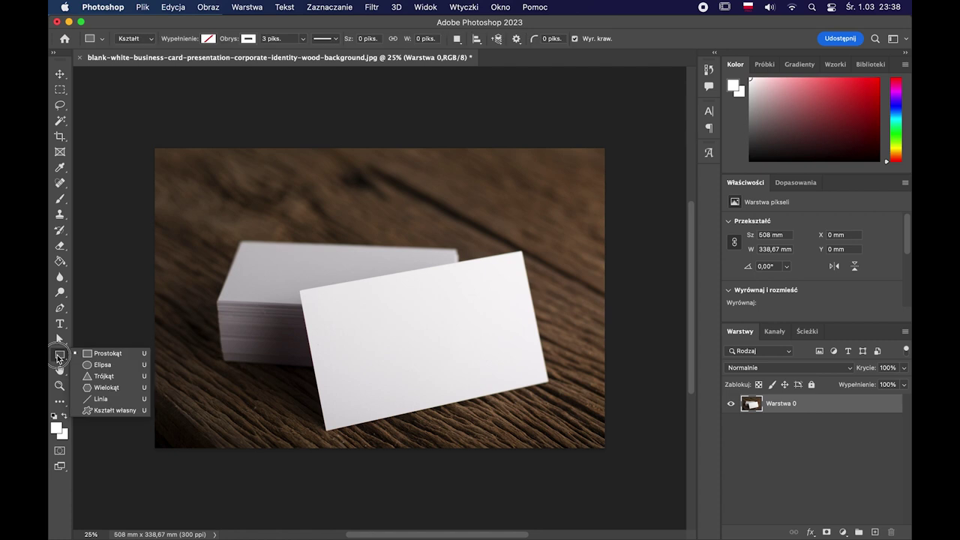
click(99, 398)
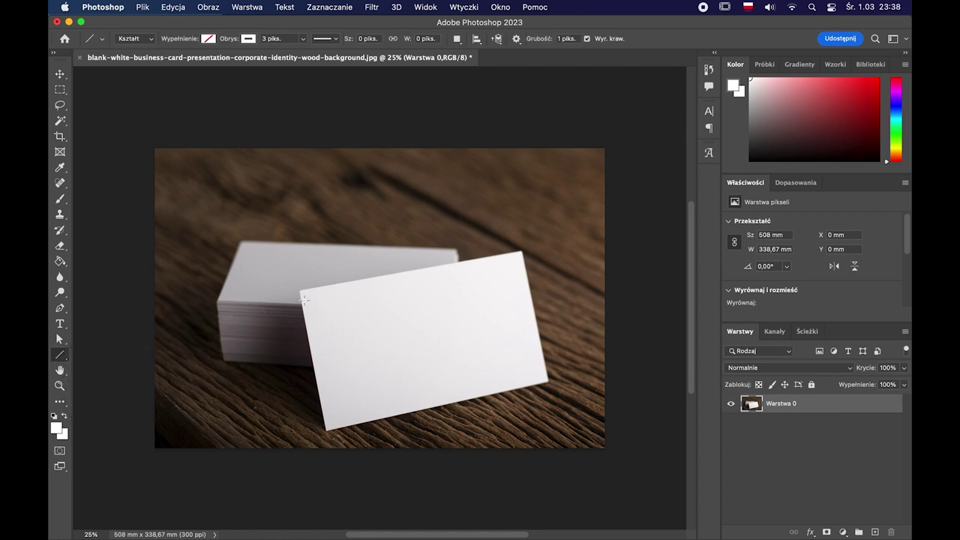
mouse_move(300, 291)
mouse_down()
mouse_move(523, 249)
mouse_move(328, 434)
mouse_up()
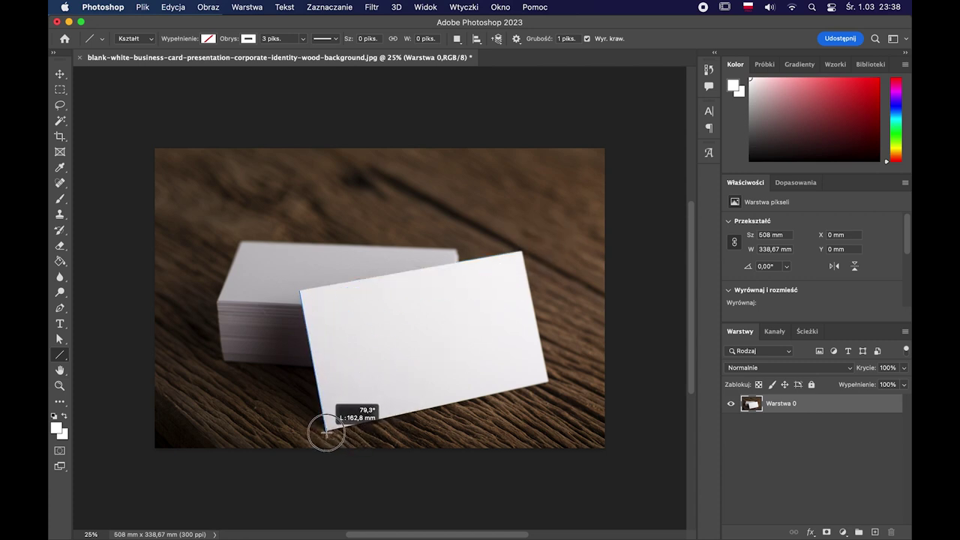
key(Escape)
Draw a rectangle over the front card sized 255 × 160 mm
right_click(60, 355)
click(107, 353)
mouse_move(256, 222)
mouse_down()
mouse_move(506, 388)
mouse_move(576, 409)
mouse_up()
click(777, 236)
text(255)
key(Return)
click(768, 249)
text(160)
key(Return)
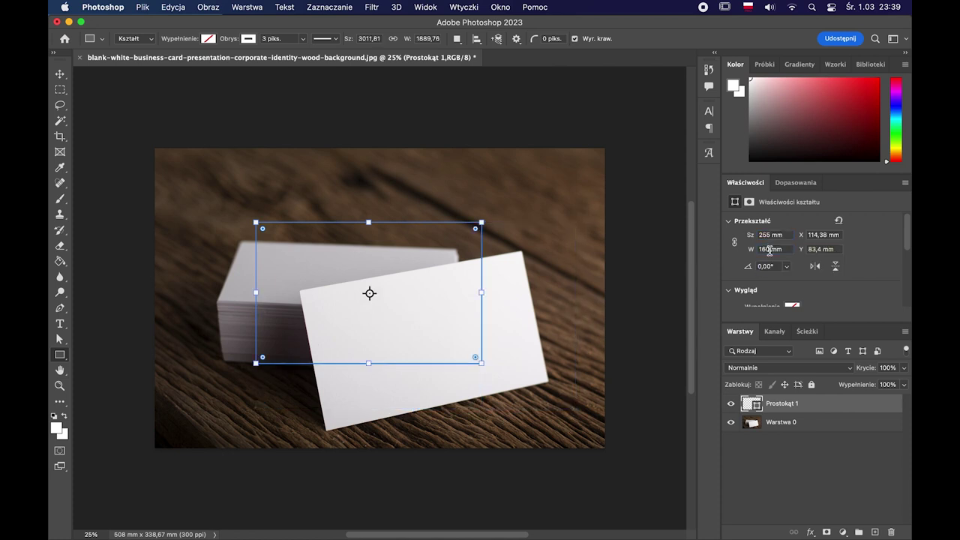
drag(907, 234, 906, 253)
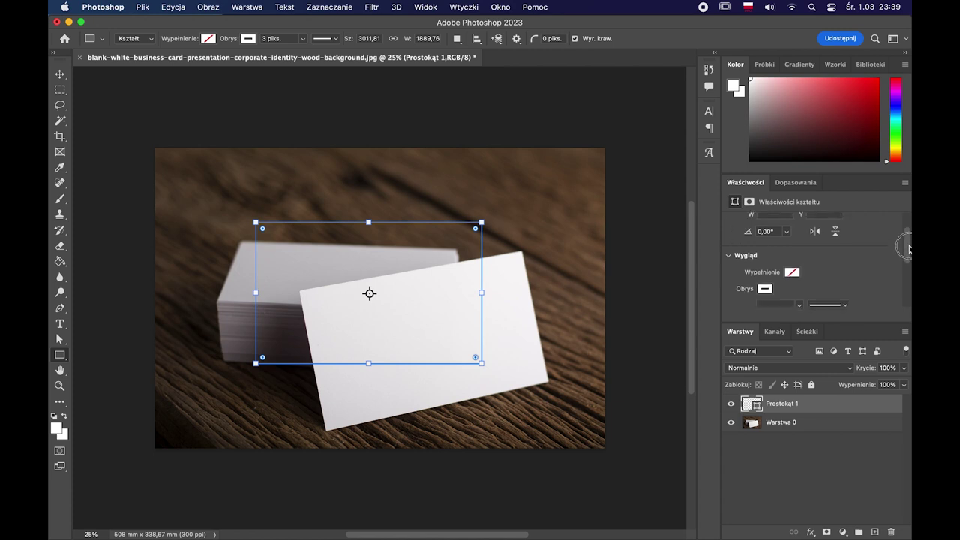
Give the rectangle no stroke and a green fill
click(765, 277)
click(742, 300)
click(793, 260)
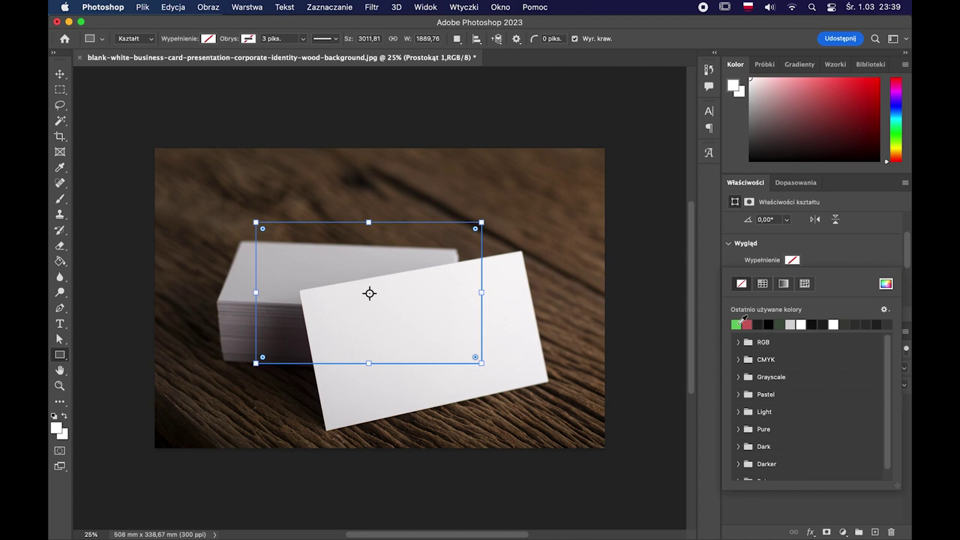
click(738, 324)
click(835, 262)
Duplicate the rectangle, fill the copy red, and move it down-right
drag(833, 403, 875, 532)
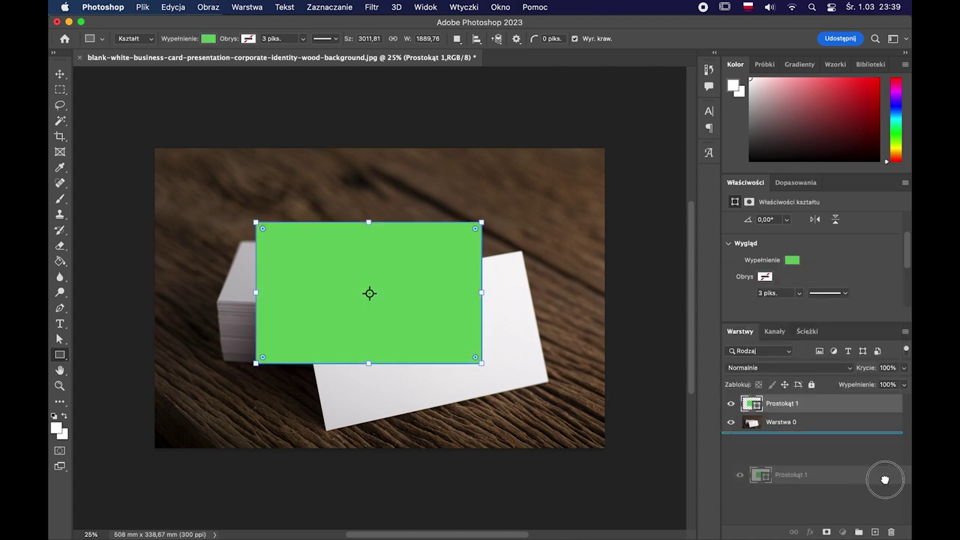
click(795, 262)
click(747, 323)
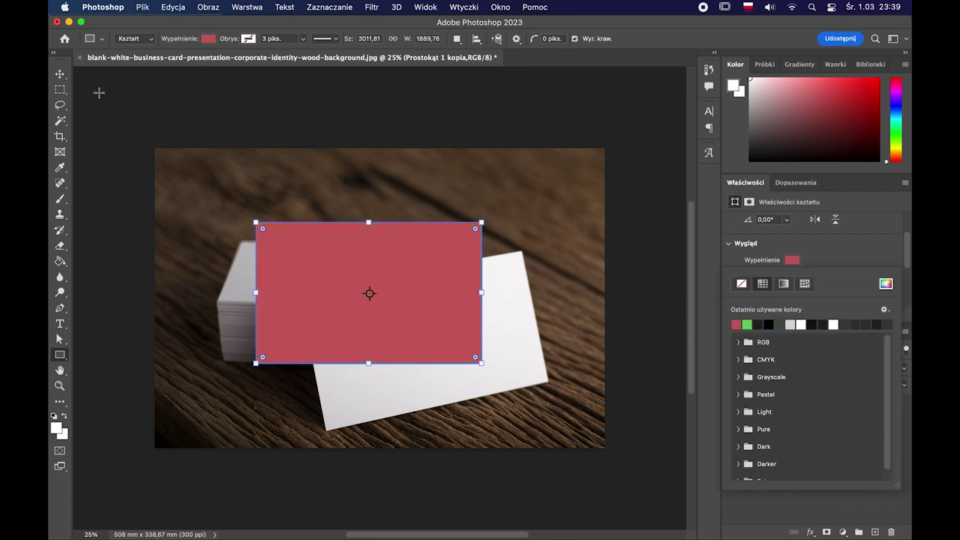
key(v)
mouse_move(394, 275)
mouse_down()
mouse_move(405, 295)
mouse_move(476, 323)
mouse_up()
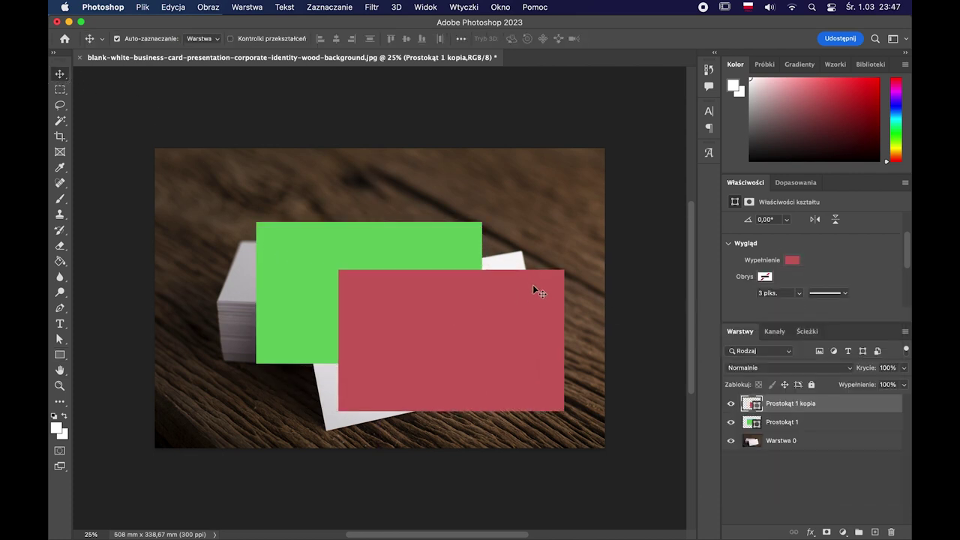
Rename the red rectangle layer wiz_tyl and the green one wiz_przod
double_click(788, 403)
text(wiz)
click(782, 422)
double_click(783, 422)
text(wiz)
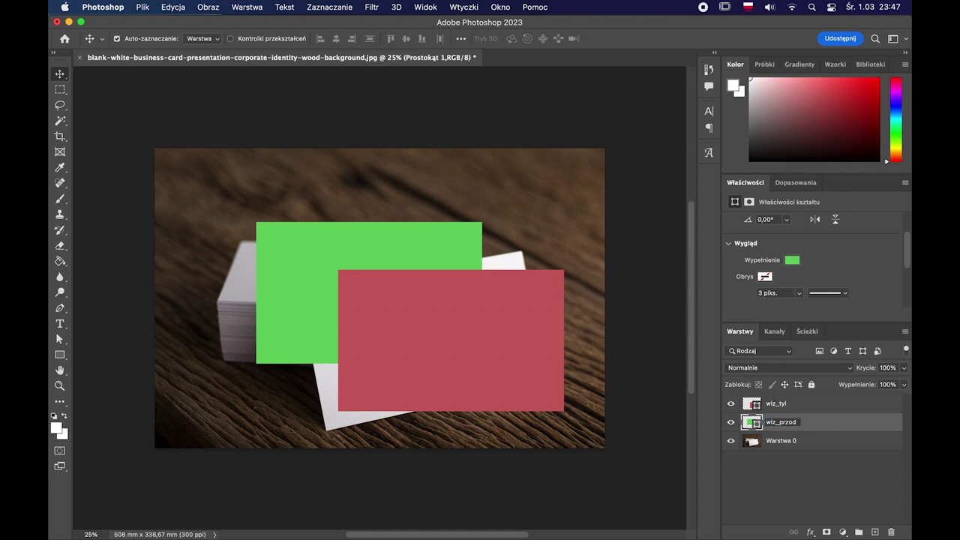
key(Return)
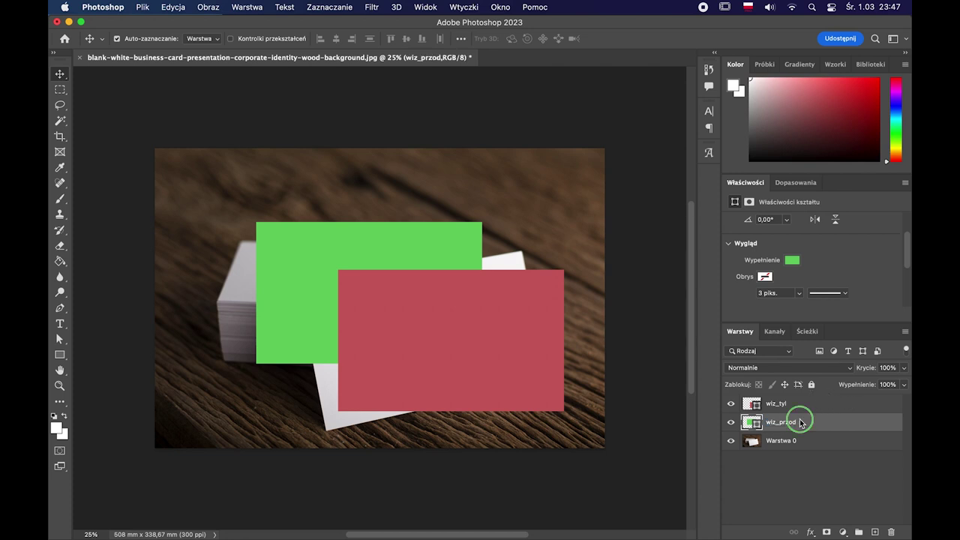
Convert wiz_przod and wiz_tyl into smart objects
right_click(800, 420)
mouse_move(713, 530)
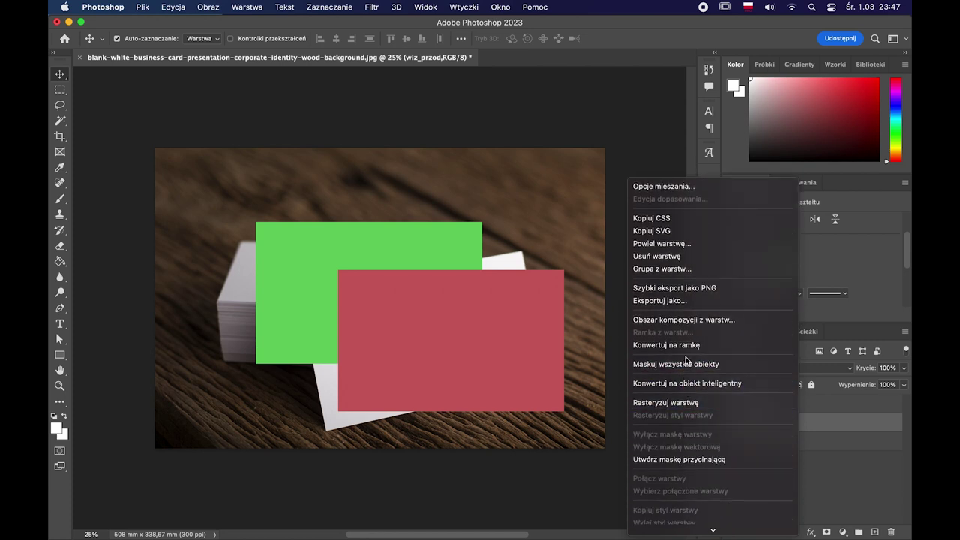
click(684, 383)
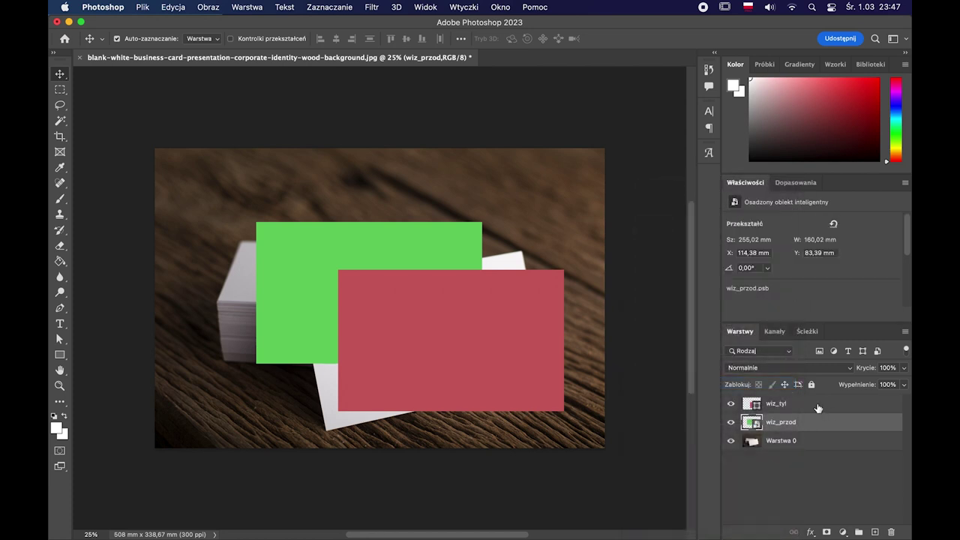
right_click(808, 405)
mouse_move(718, 530)
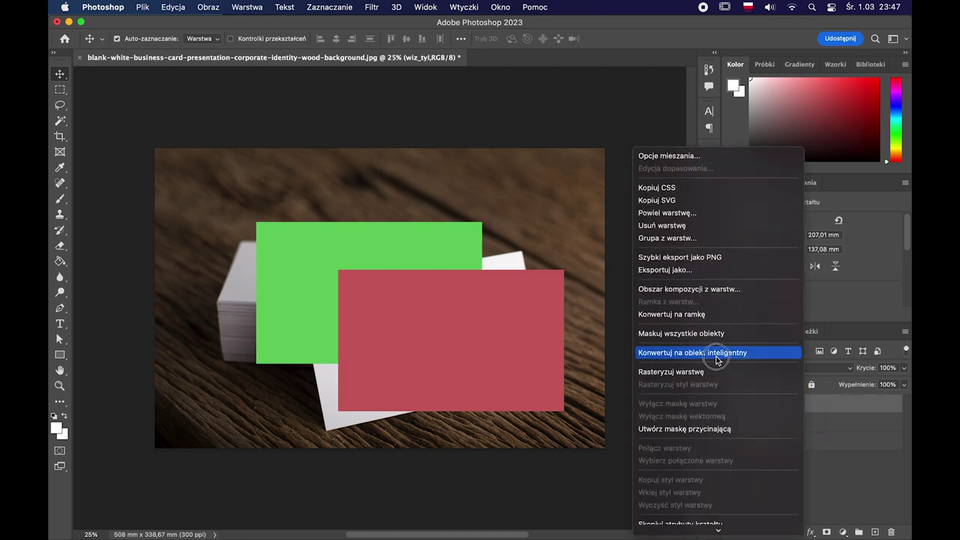
click(717, 356)
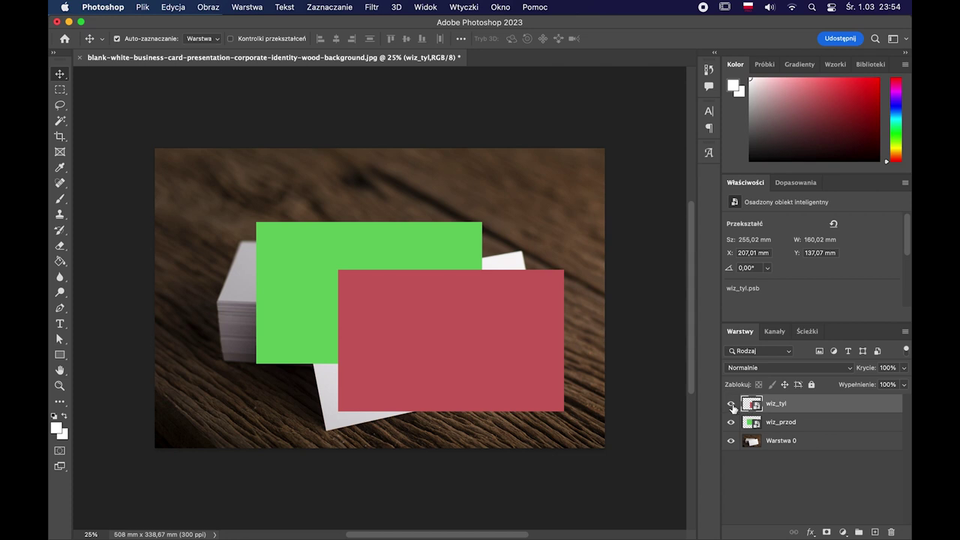
Hide wiz_tyl and wiz_przod and choose the Pen tool in Kształt shape mode
click(731, 404)
click(732, 423)
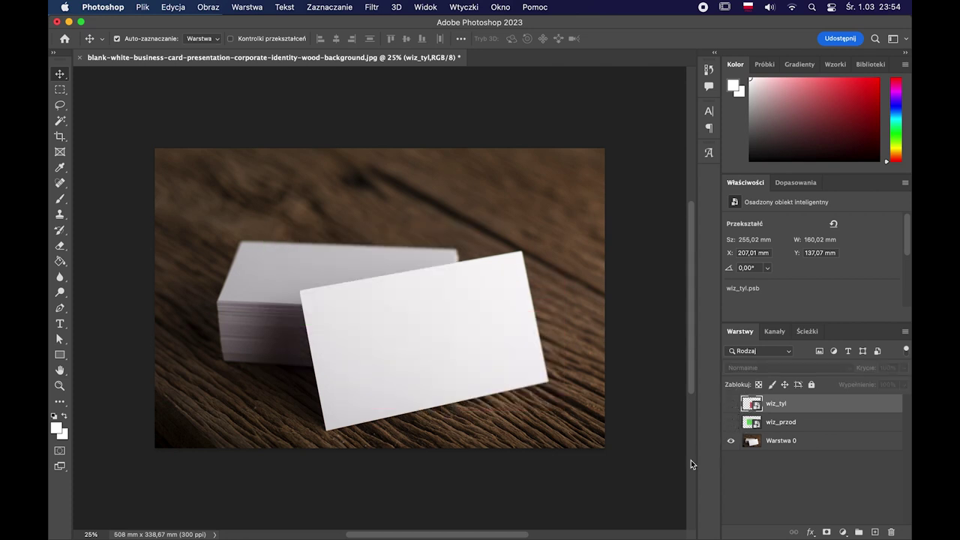
click(60, 308)
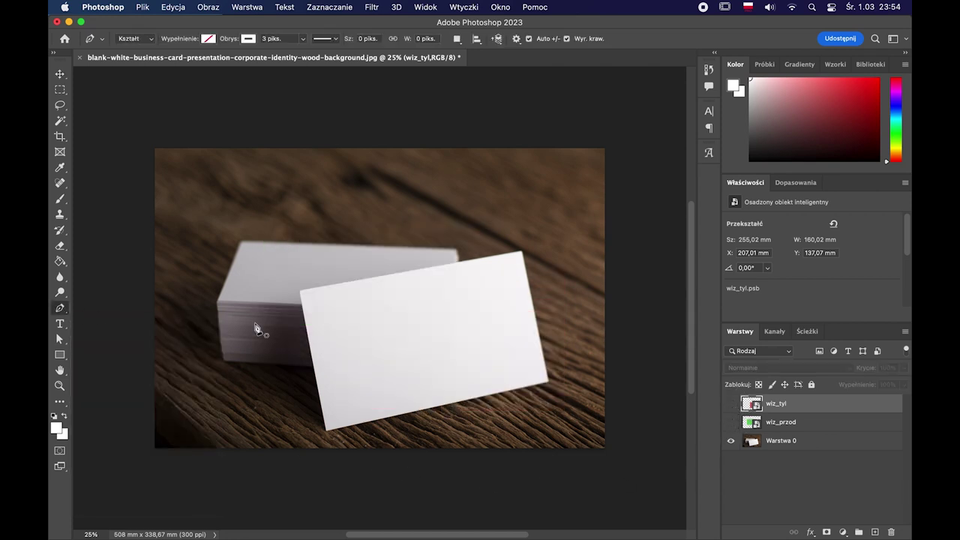
click(147, 39)
click(131, 37)
Zoom to 50% and trace the card stack's top face as a closed pen shape
key(ctrl+plus)
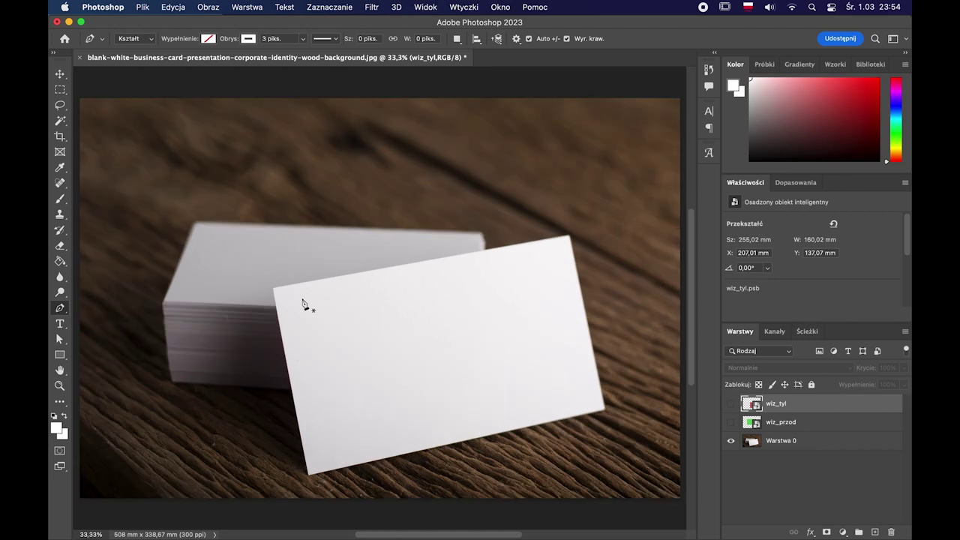
key(ctrl+plus)
drag(265, 257, 358, 273)
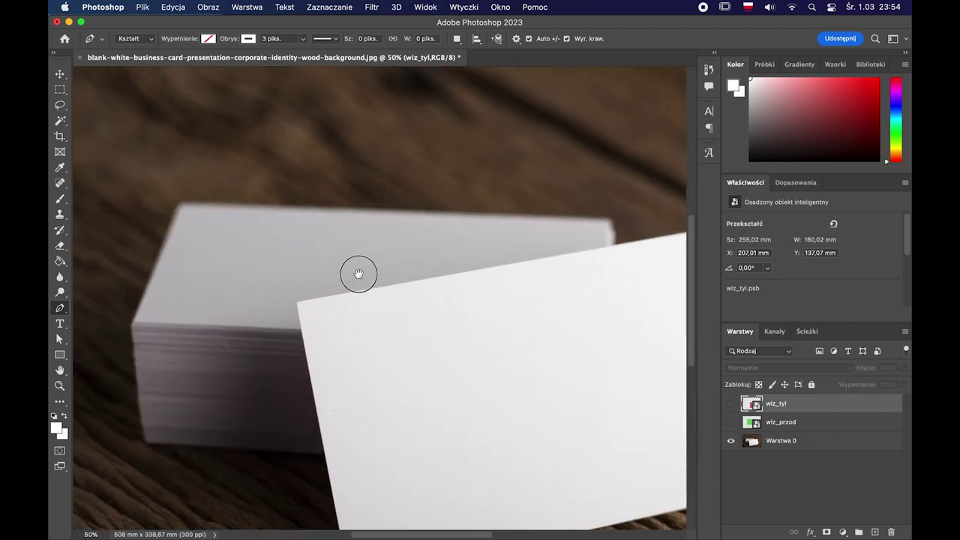
click(180, 204)
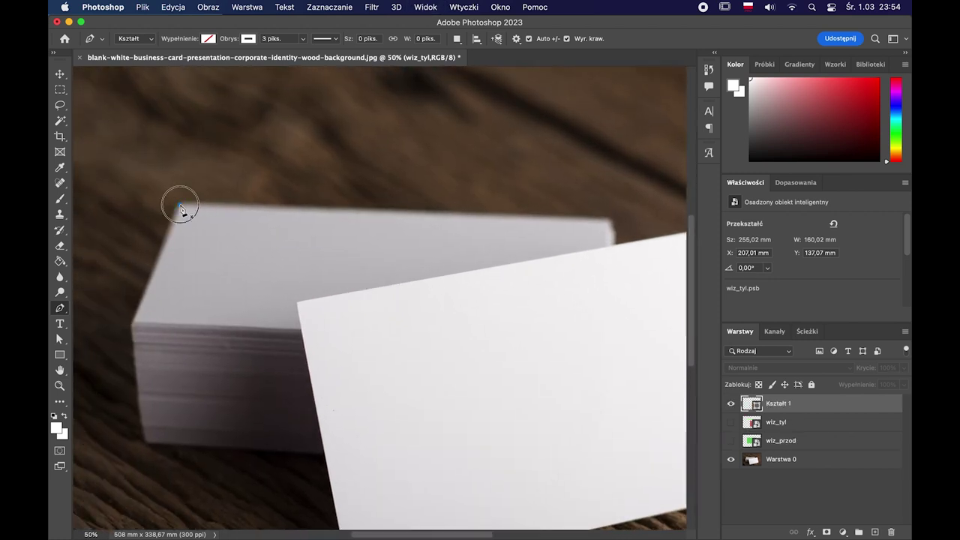
click(133, 323)
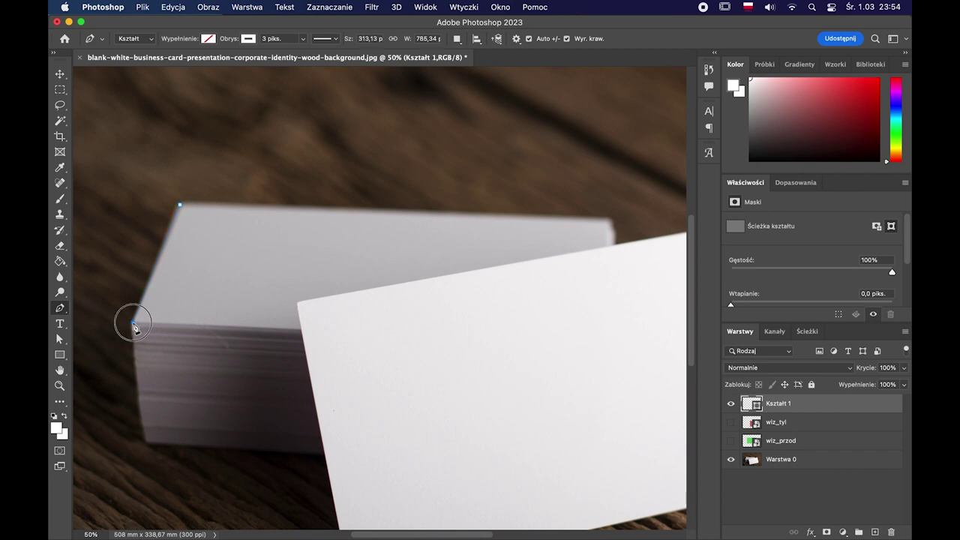
click(298, 325)
click(295, 302)
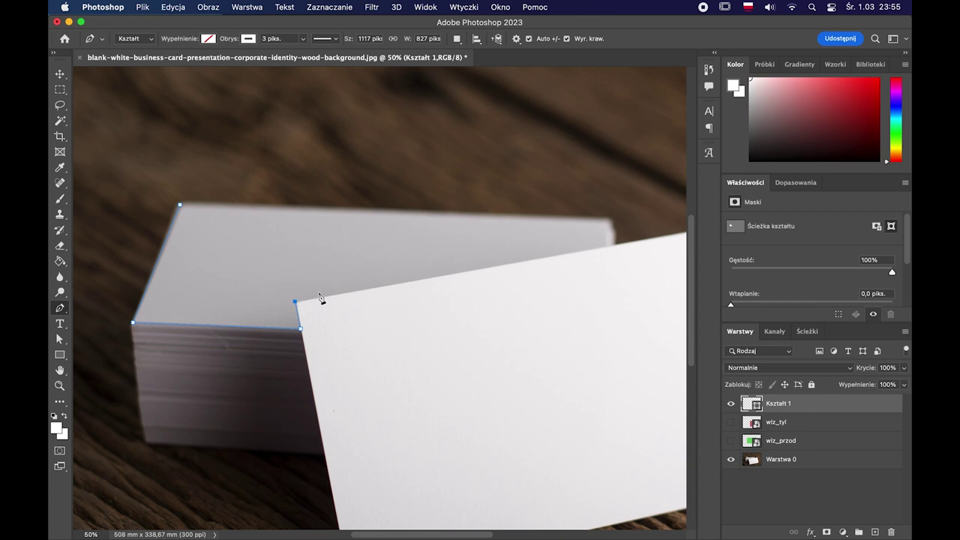
click(609, 245)
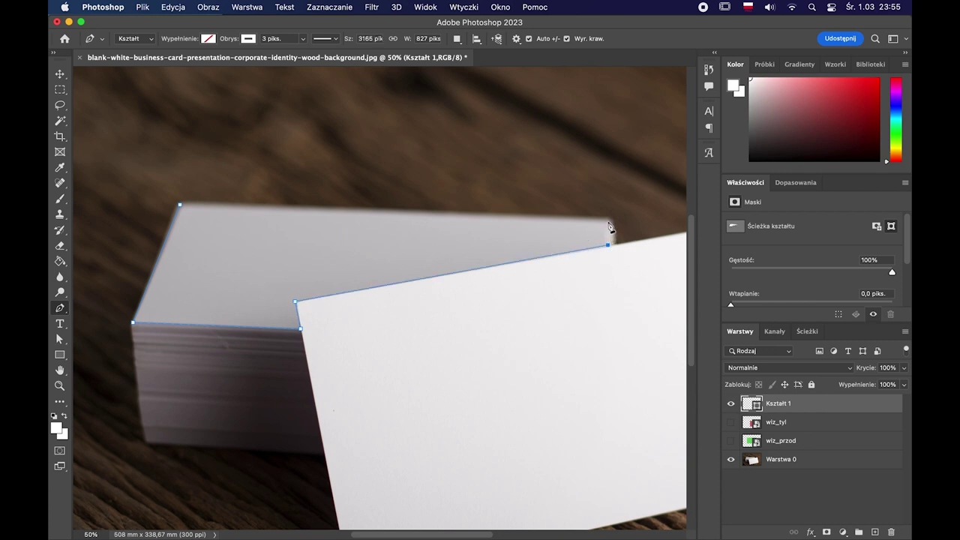
click(183, 208)
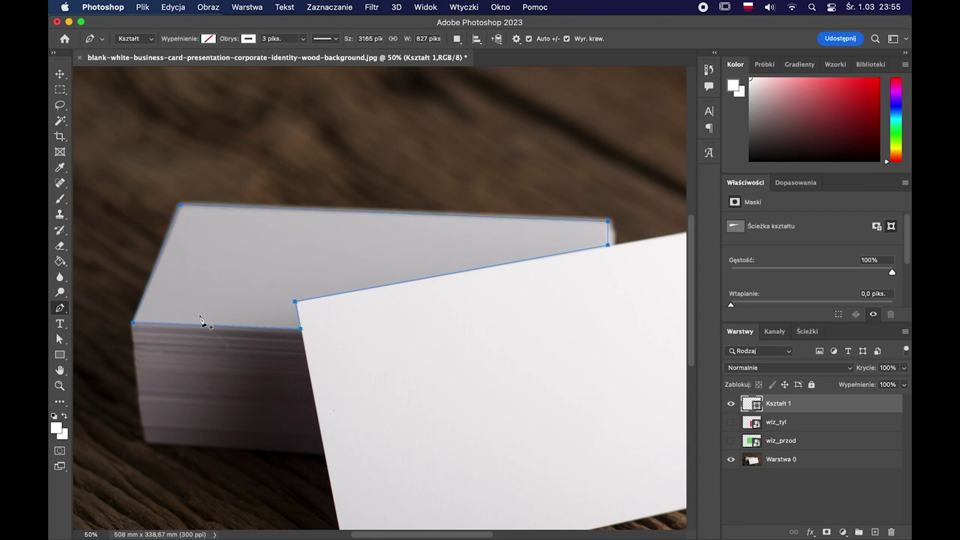
Nudge the outline's lower corner point into place and zoom to 100% on it
click(298, 330)
click(299, 331)
drag(299, 332, 301, 332)
click(295, 303)
key(super+plus)
key(super+plus)
drag(278, 318, 476, 327)
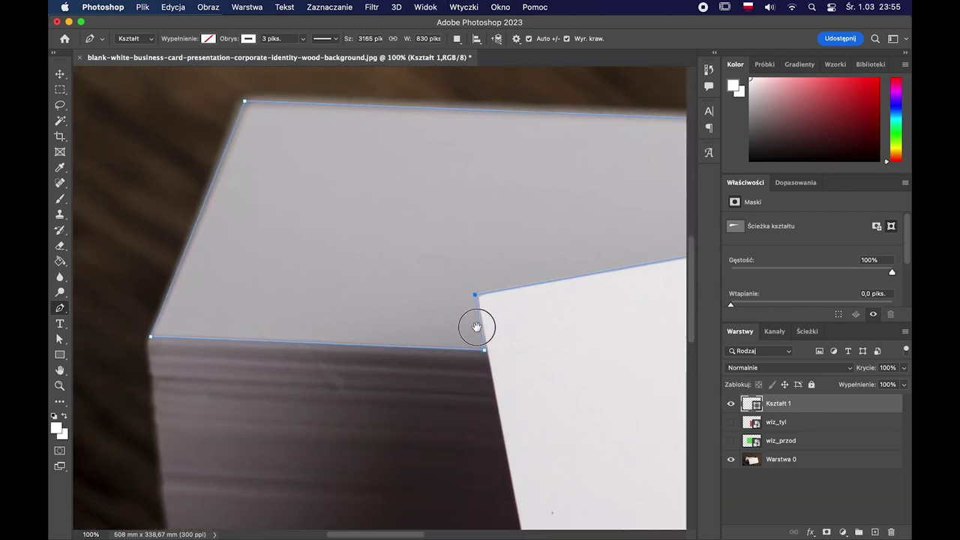
With Direct Selection, move Kształt 1's corner points onto the stack's top-left and right corners
click(60, 340)
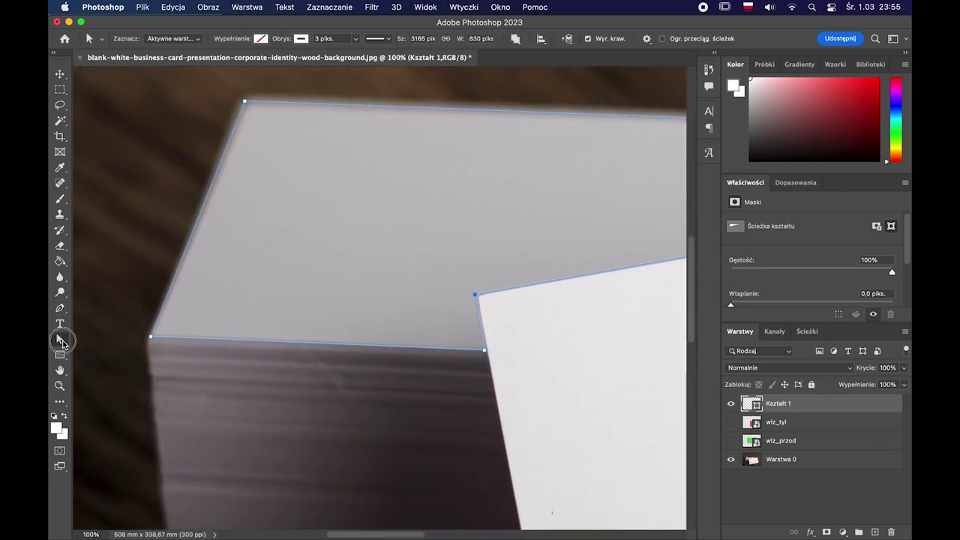
click(105, 350)
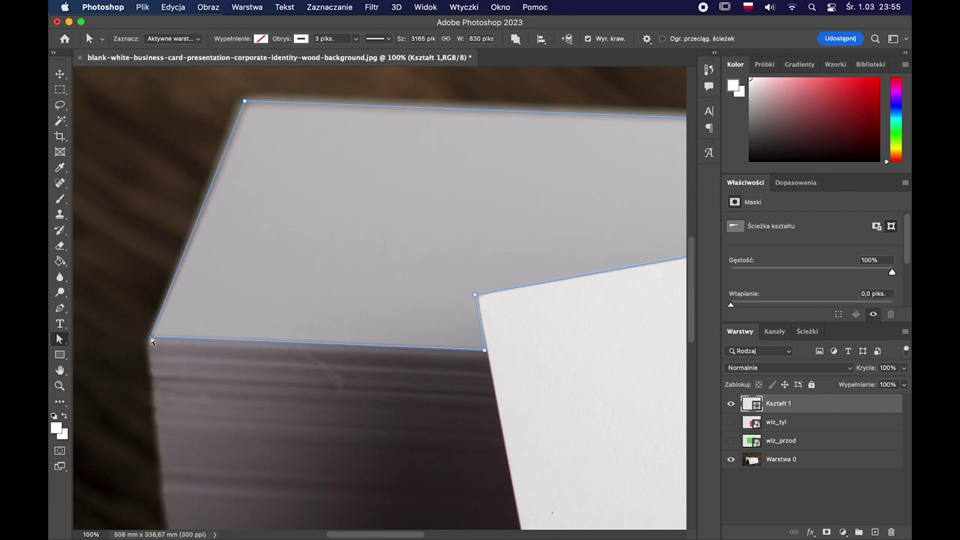
click(152, 336)
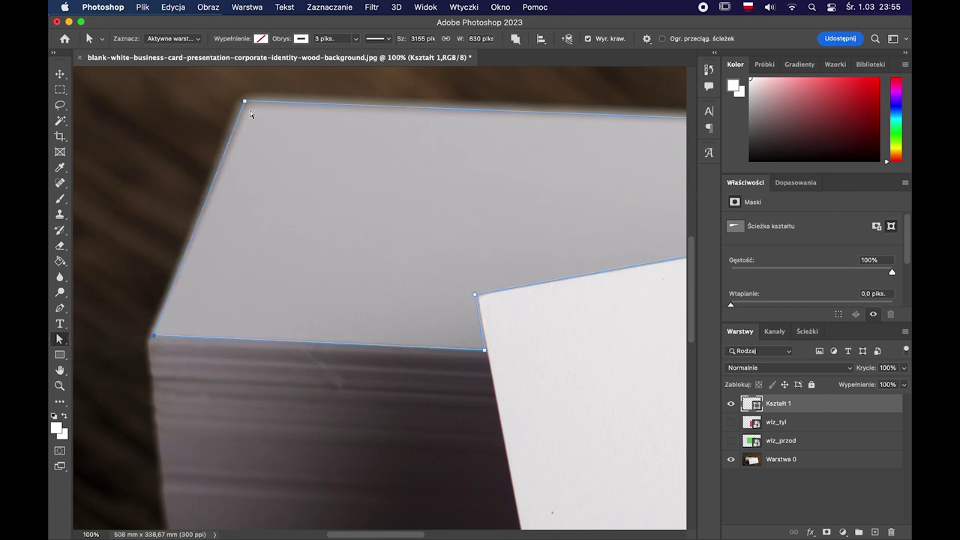
drag(246, 103, 249, 101)
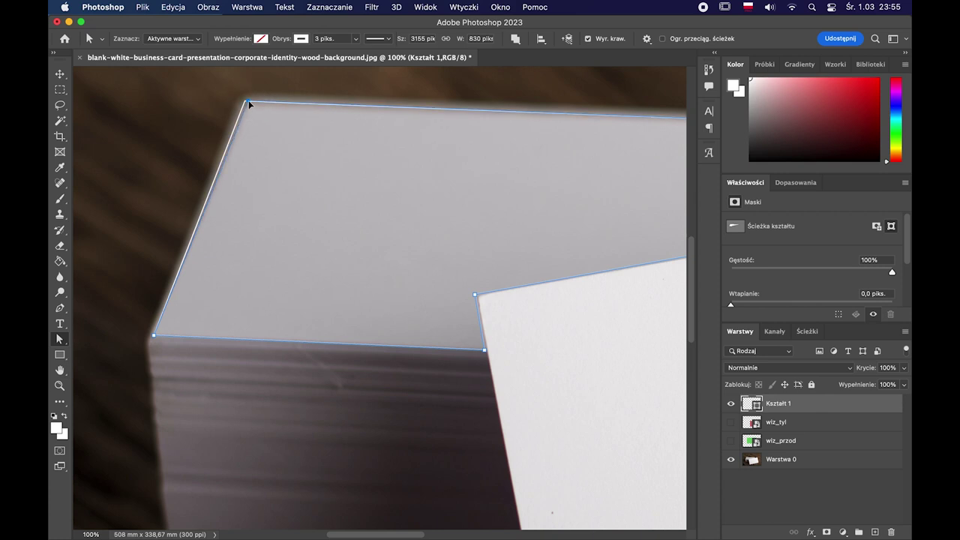
drag(539, 196, 75, 200)
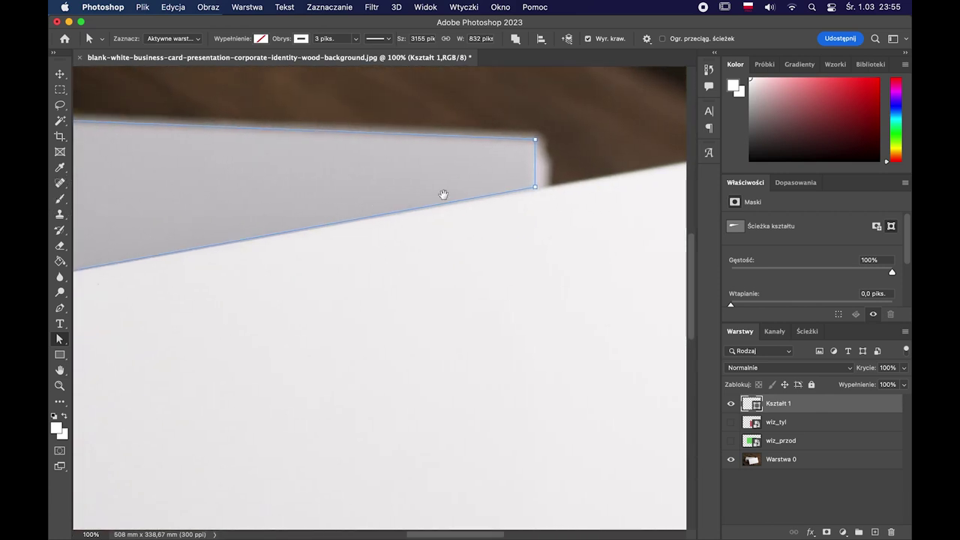
click(516, 138)
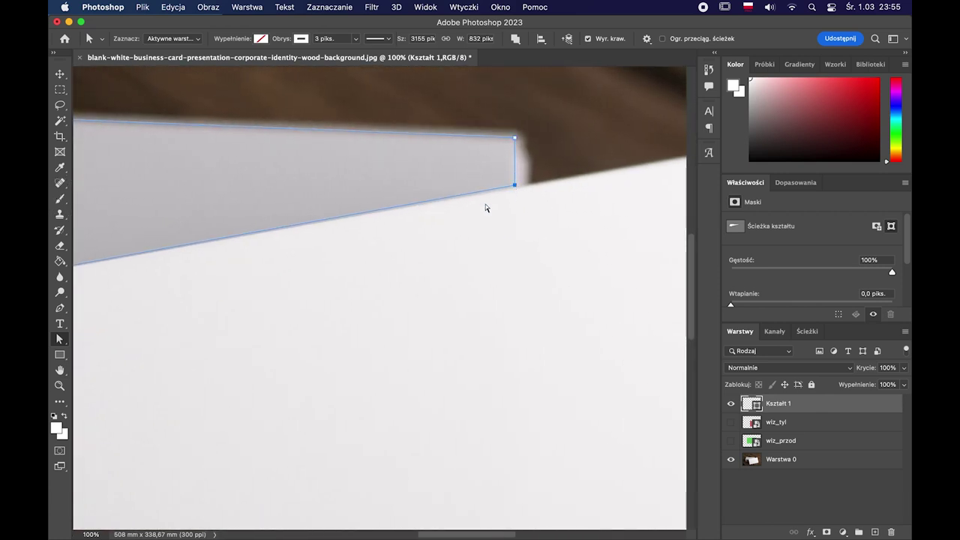
drag(248, 280, 632, 221)
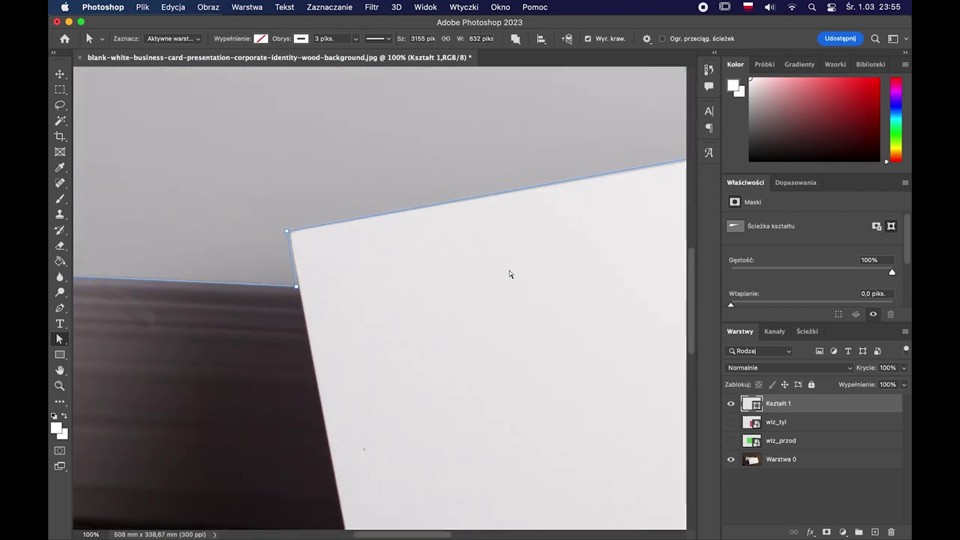
key(super+minus)
key(super+minus)
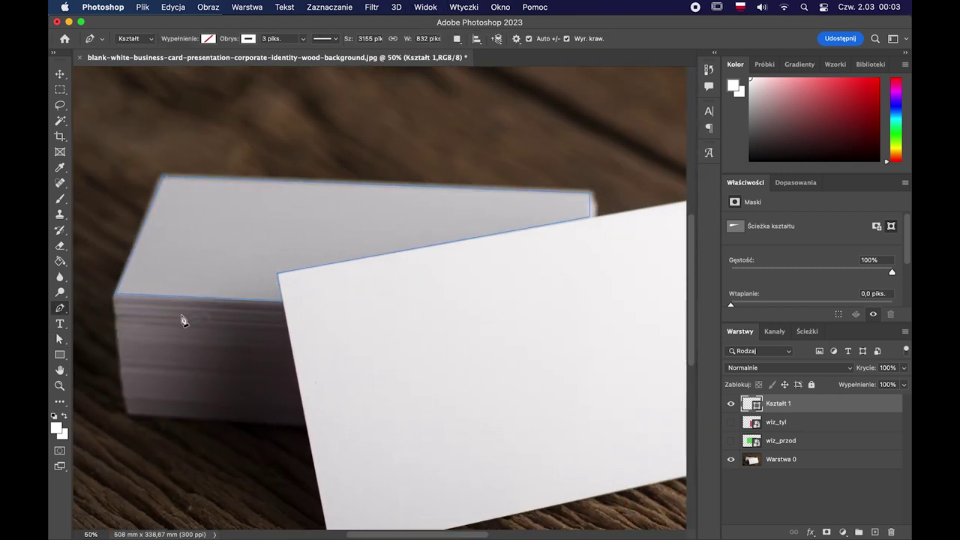
Fill the stack shape green and rename its layer kształt-tył
click(205, 39)
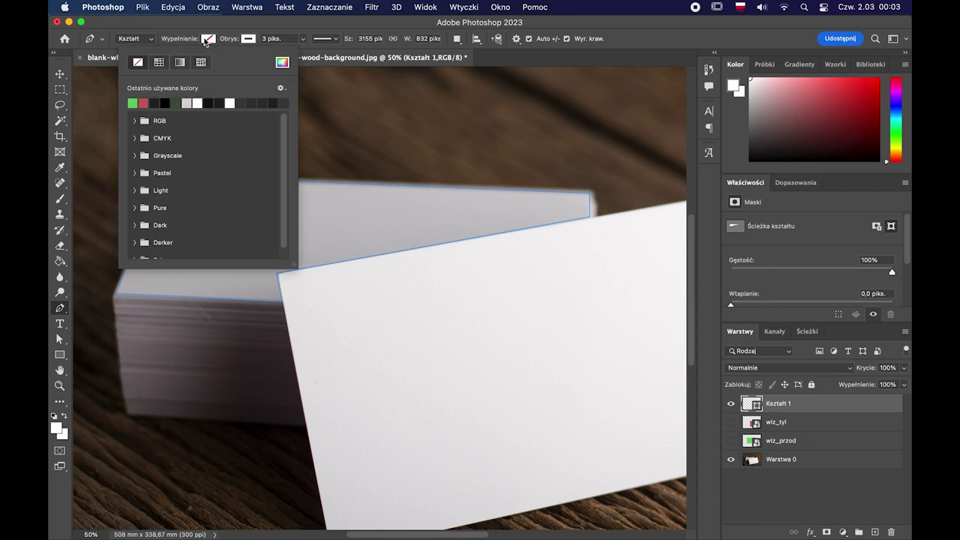
click(135, 99)
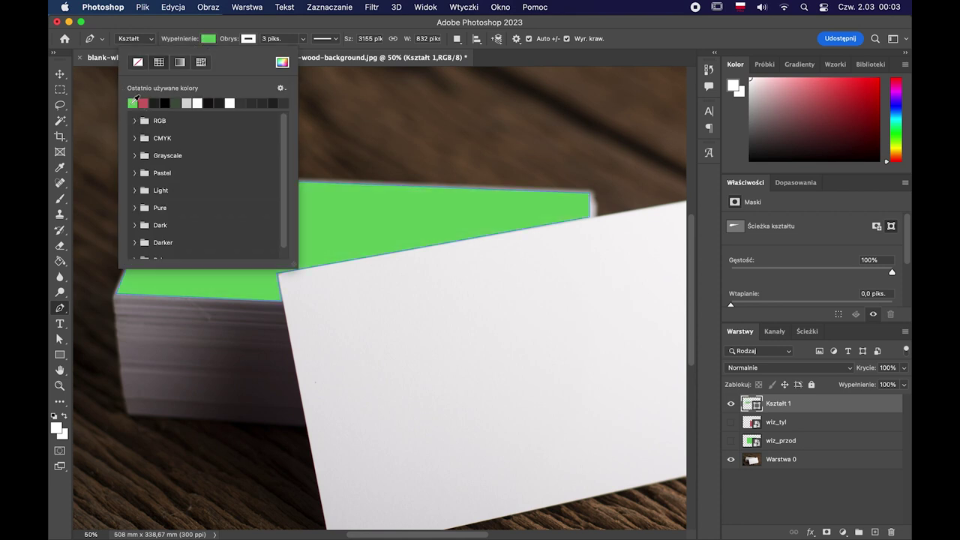
click(59, 76)
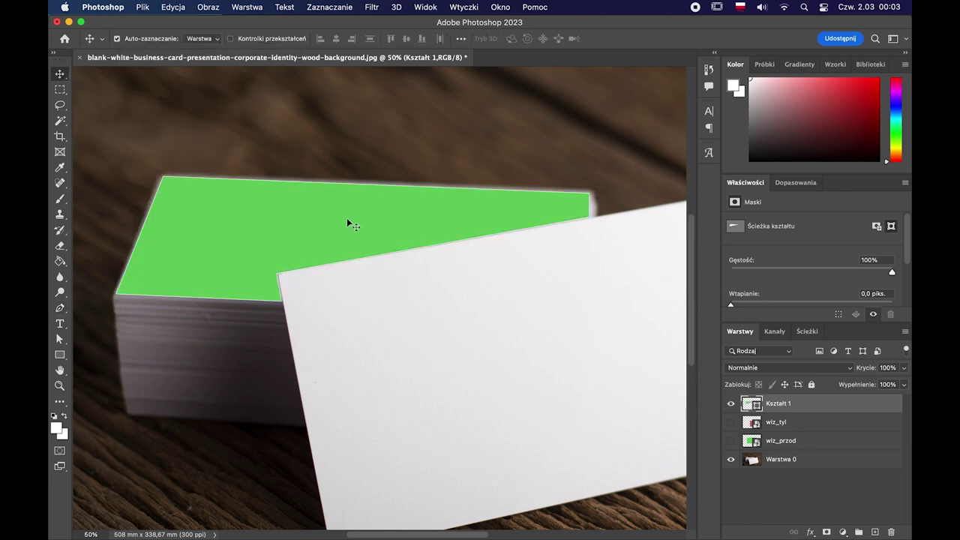
double_click(776, 404)
text(ks)
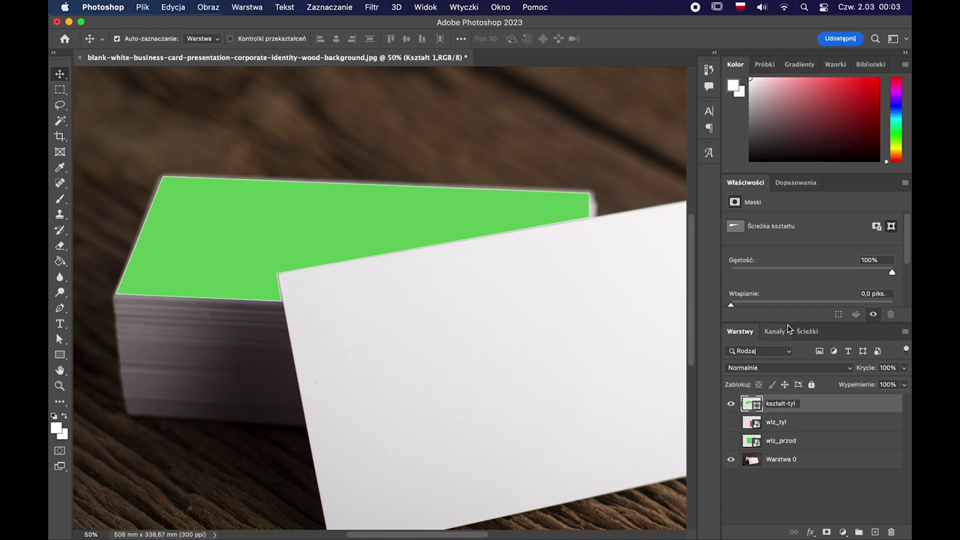
click(64, 77)
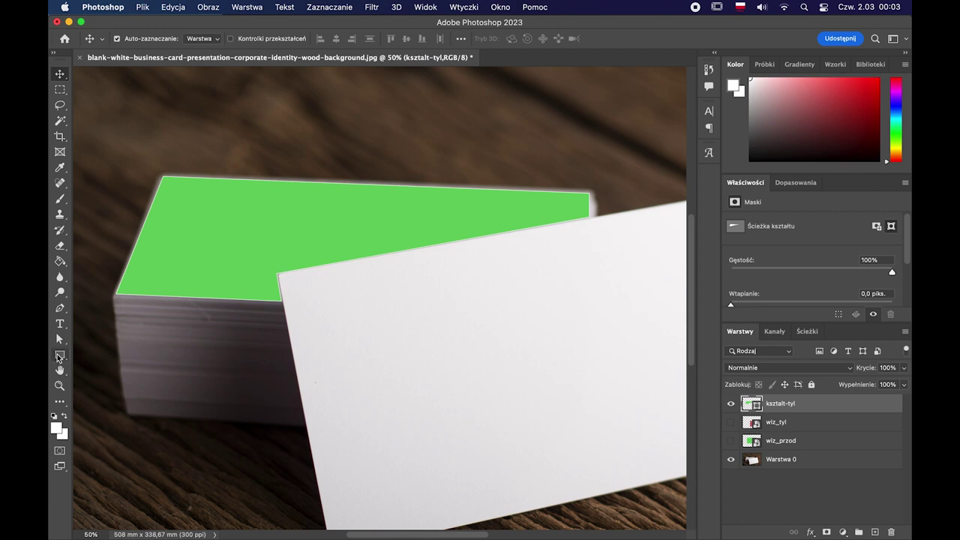
Remove the shape's stroke and fit the whole photo in the window
click(60, 355)
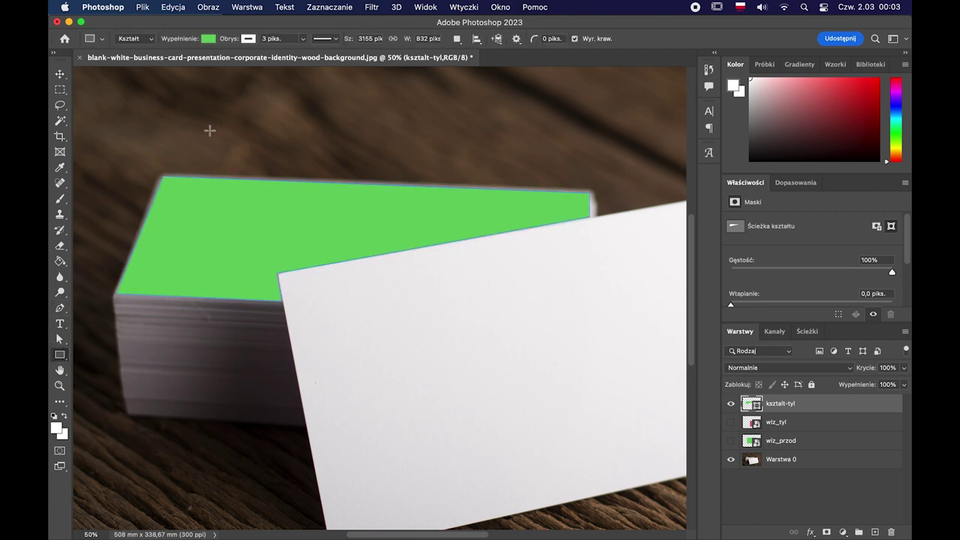
click(249, 38)
click(179, 64)
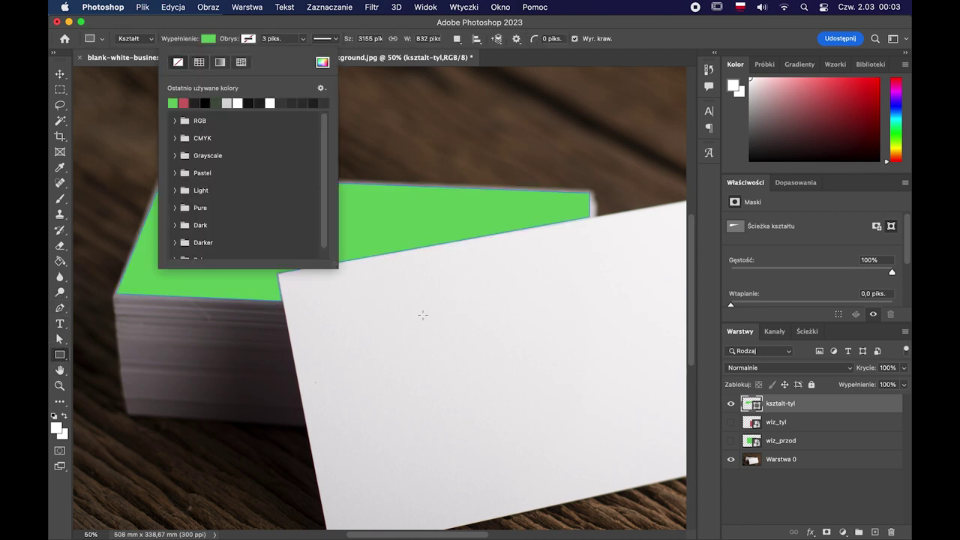
click(60, 74)
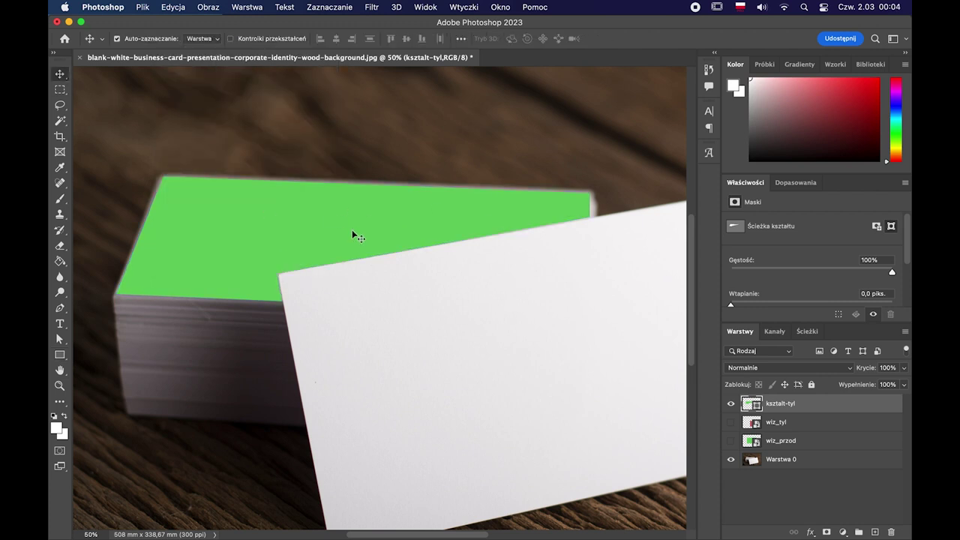
key(super+minus)
shift+click(461, 316)
key(super+0)
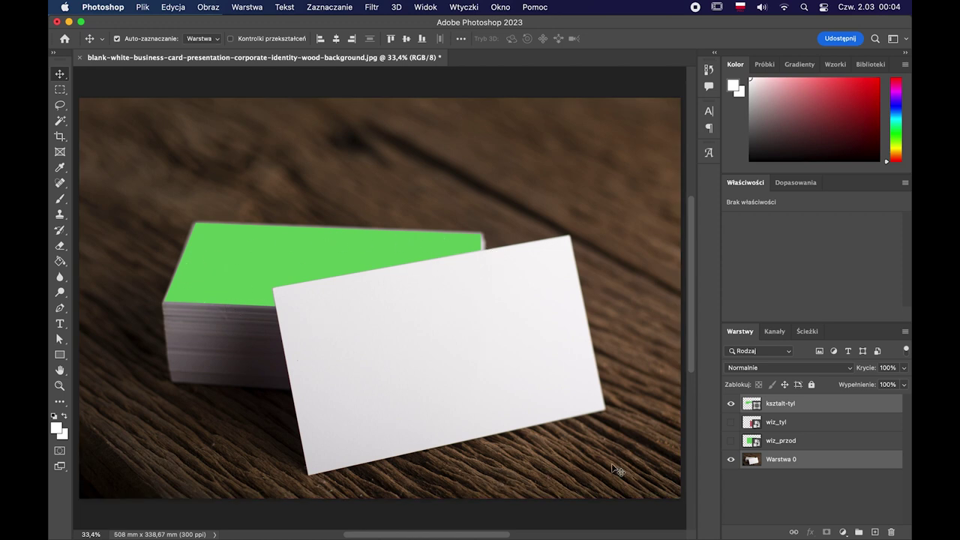
Show wiz_tyl and give both wiz_tyl and kształt-tył a green (Zielony) label
click(731, 422)
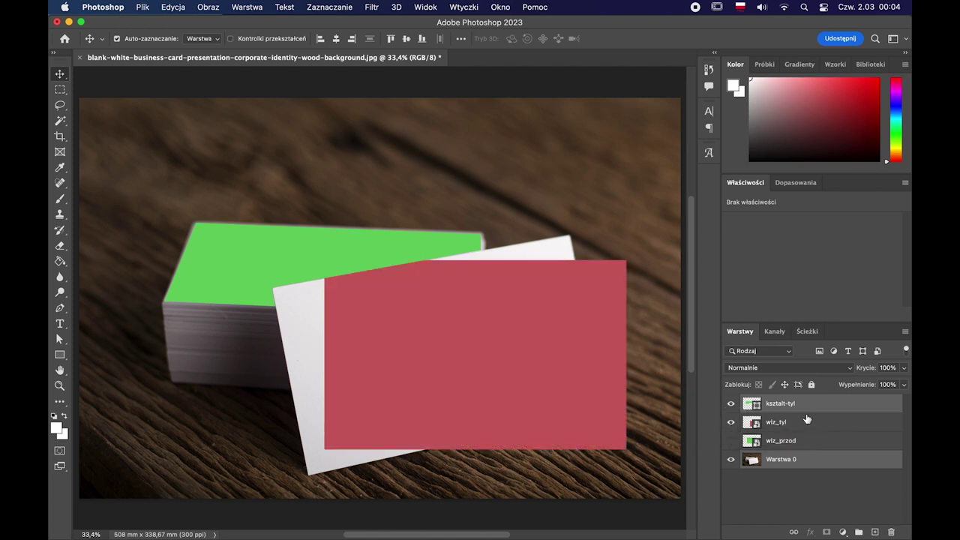
click(810, 424)
right_click(745, 424)
click(783, 489)
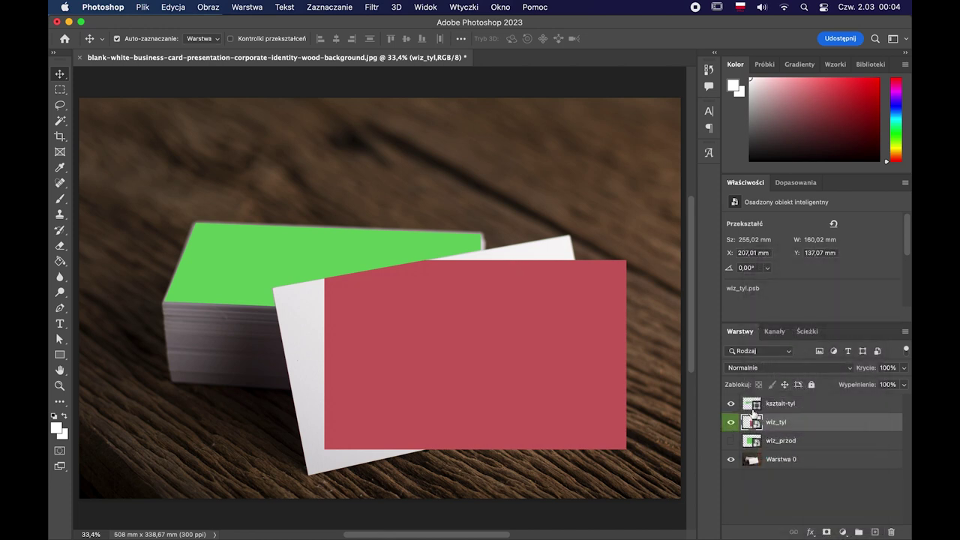
right_click(751, 409)
click(790, 489)
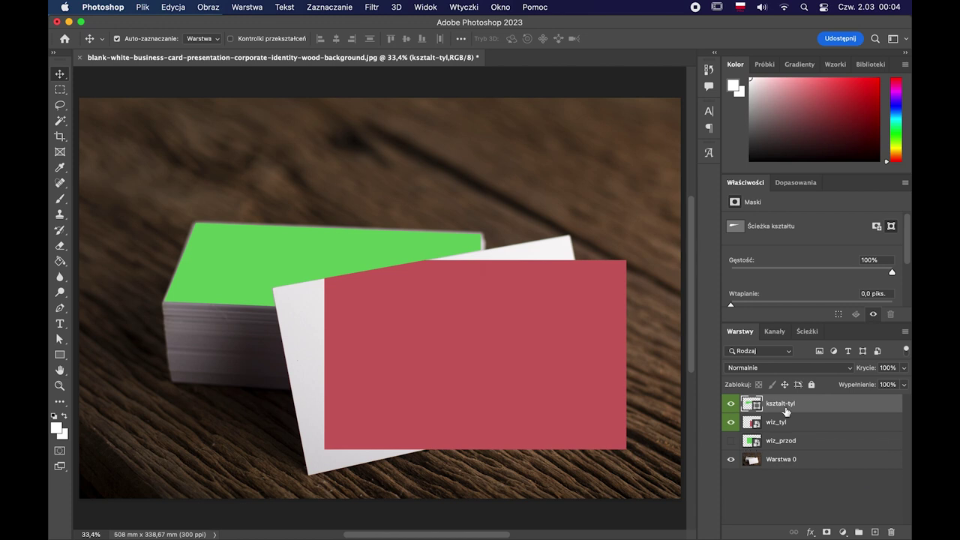
Drag wiz_tyl above kształt-tył in the Layers panel
click(807, 426)
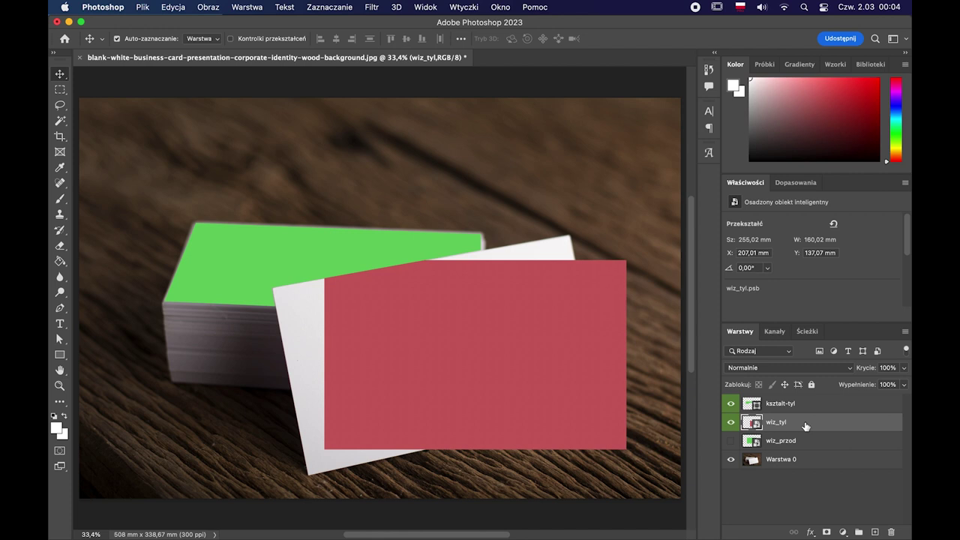
key(ctrl+t)
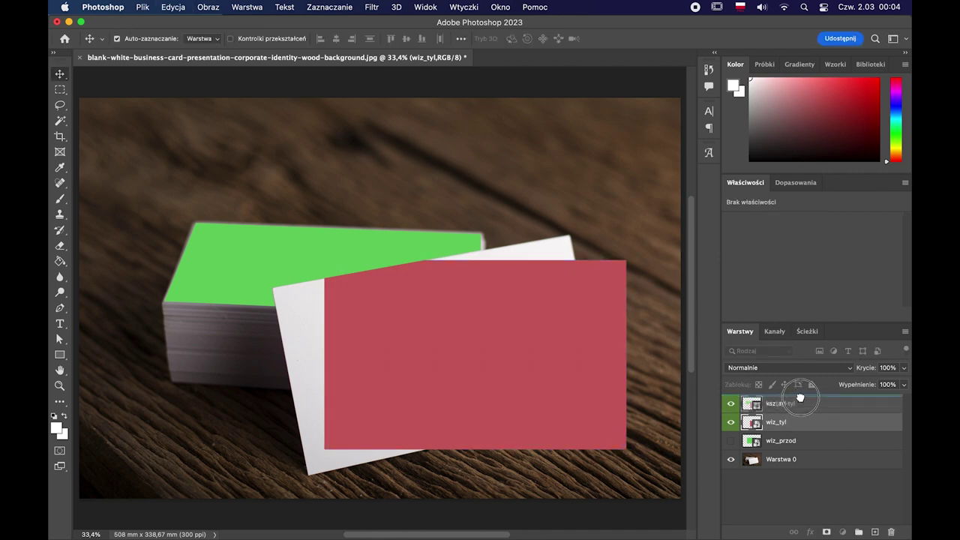
drag(801, 427, 800, 398)
Distort wiz_tyl with Zniekształć, moving it over the stack and pinning its left corners
key(ctrl+t)
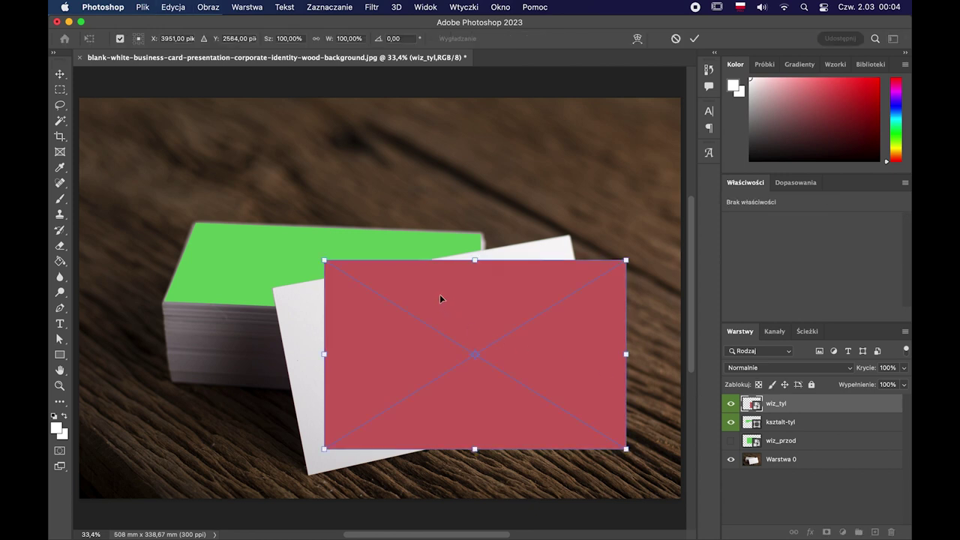
right_click(386, 290)
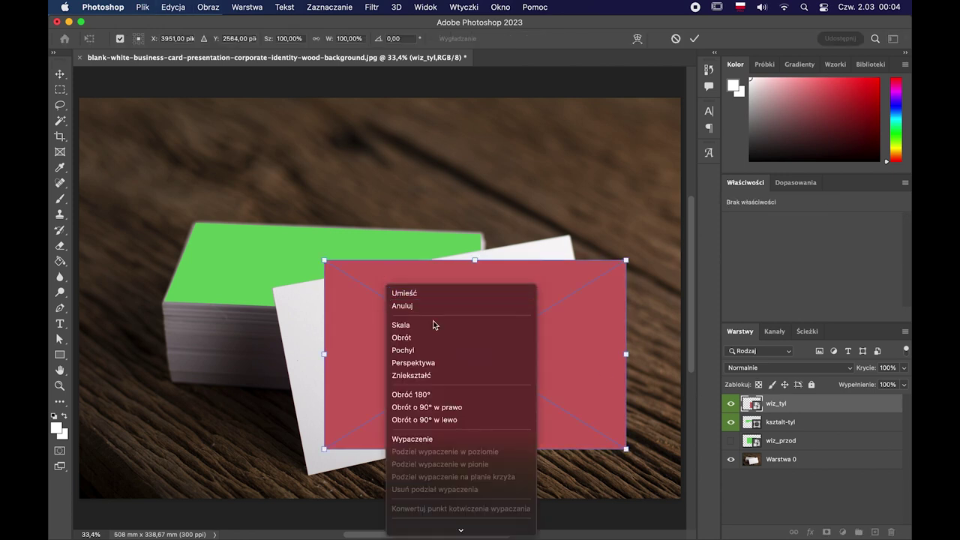
click(429, 370)
drag(381, 274, 271, 258)
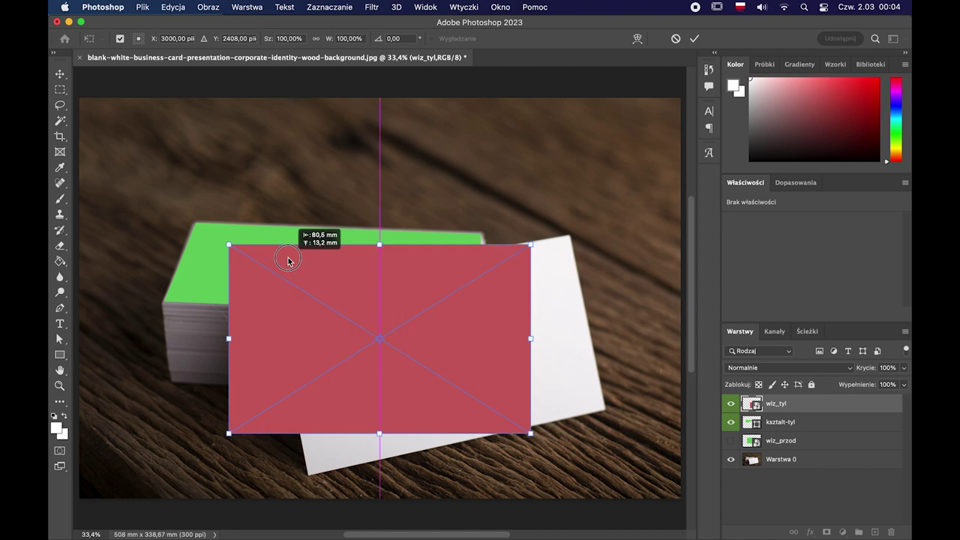
key(ctrl+plus)
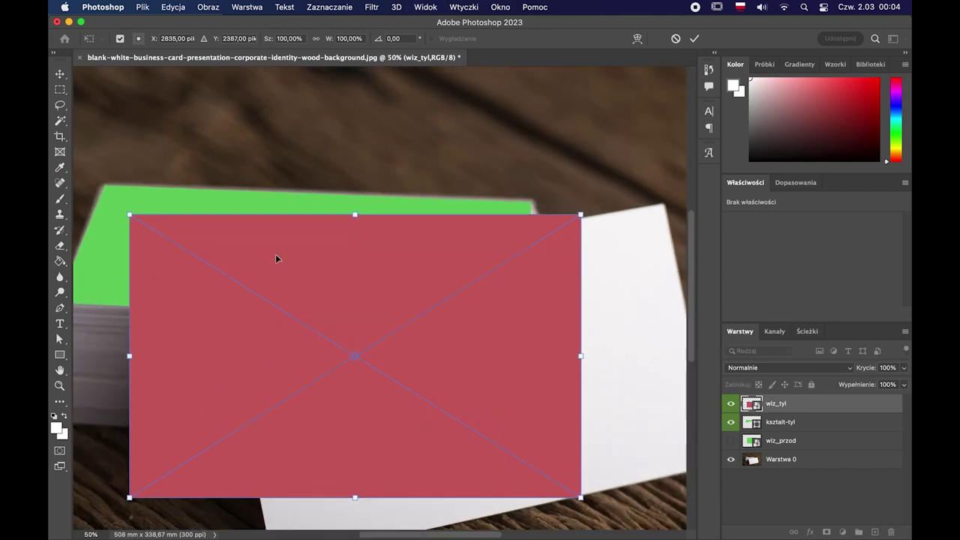
drag(330, 268, 454, 297)
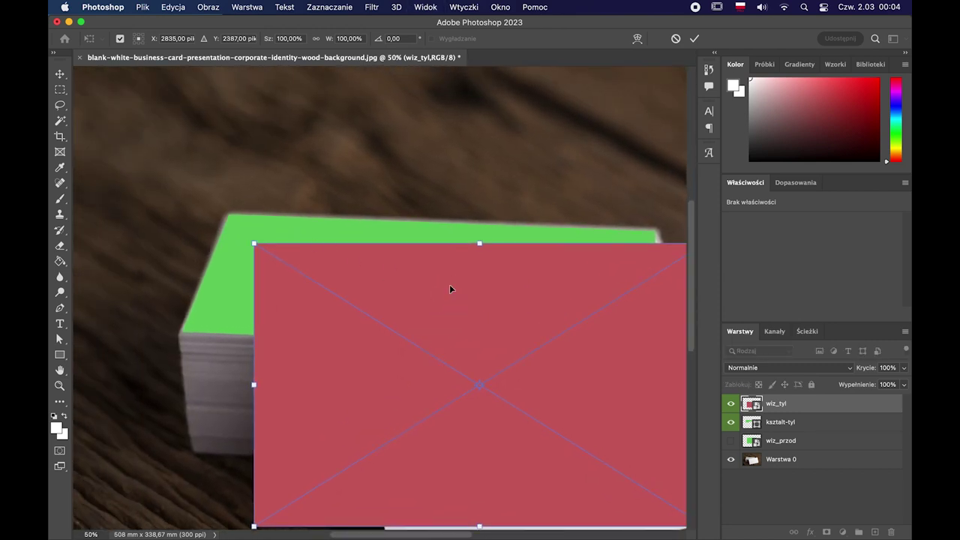
drag(255, 245, 228, 214)
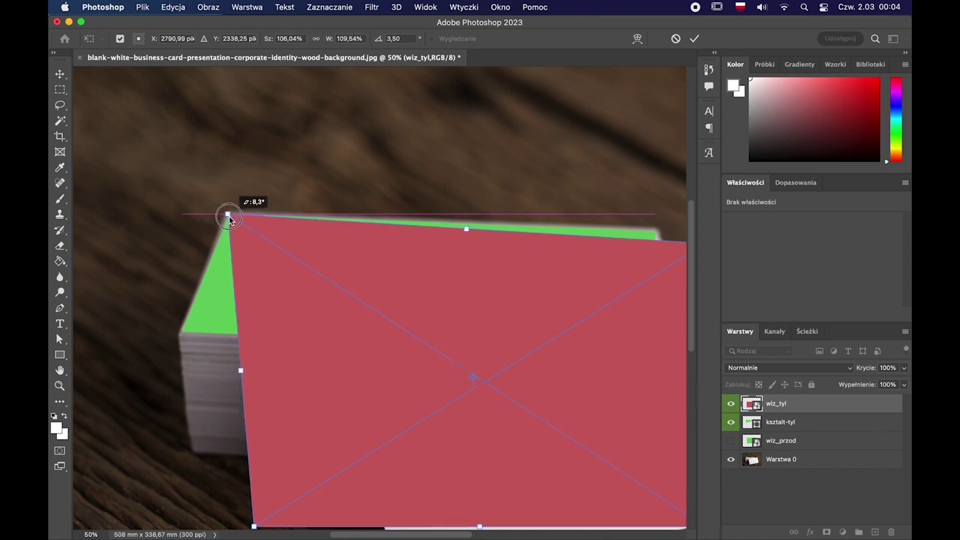
drag(253, 527, 183, 328)
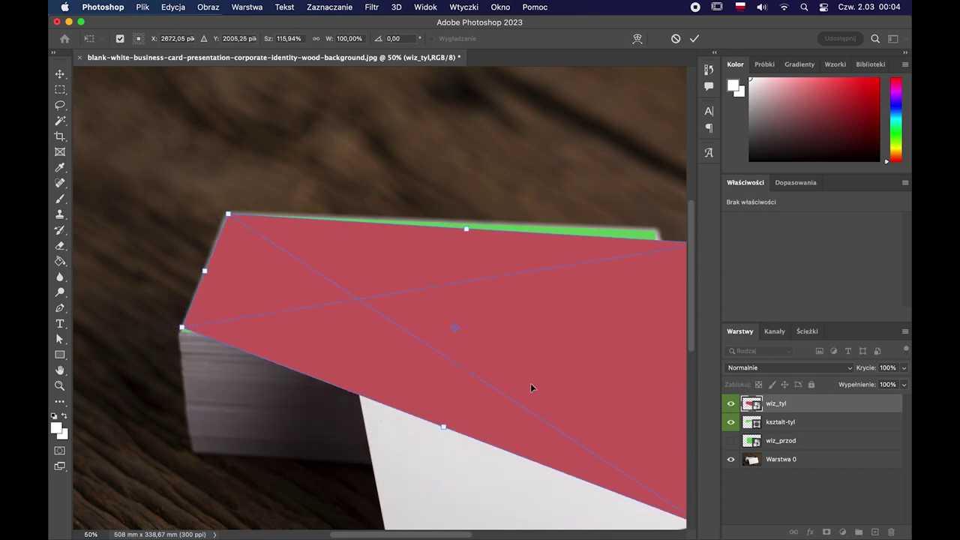
Fit the right-side and remaining corners to the stack's top face and apply the distortion
scroll(530, 384, right, 5)
drag(540, 249, 498, 237)
scroll(498, 241, down, 3)
mouse_move(539, 486)
mouse_down()
mouse_move(481, 299)
mouse_move(499, 319)
mouse_up()
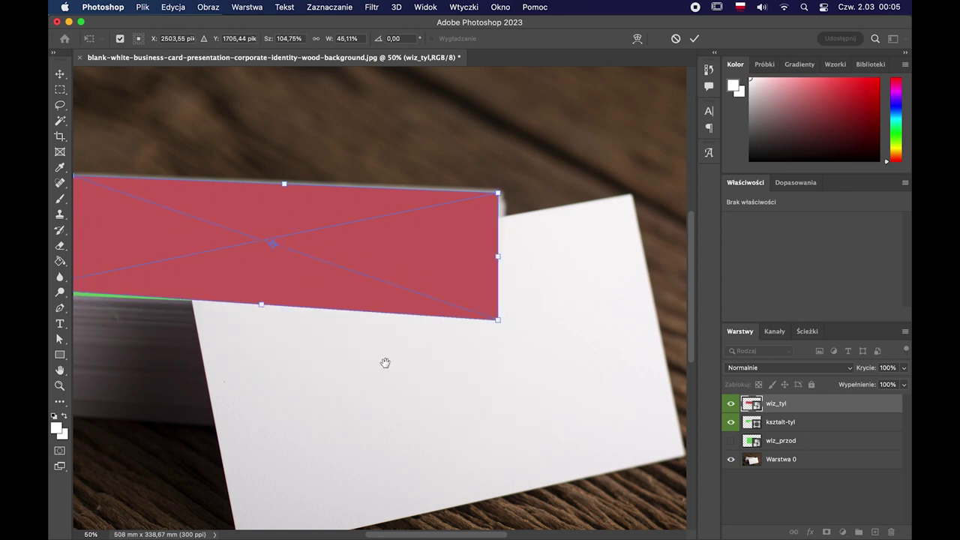
scroll(386, 362, left, 5)
drag(138, 294, 136, 299)
scroll(151, 186, up, 3)
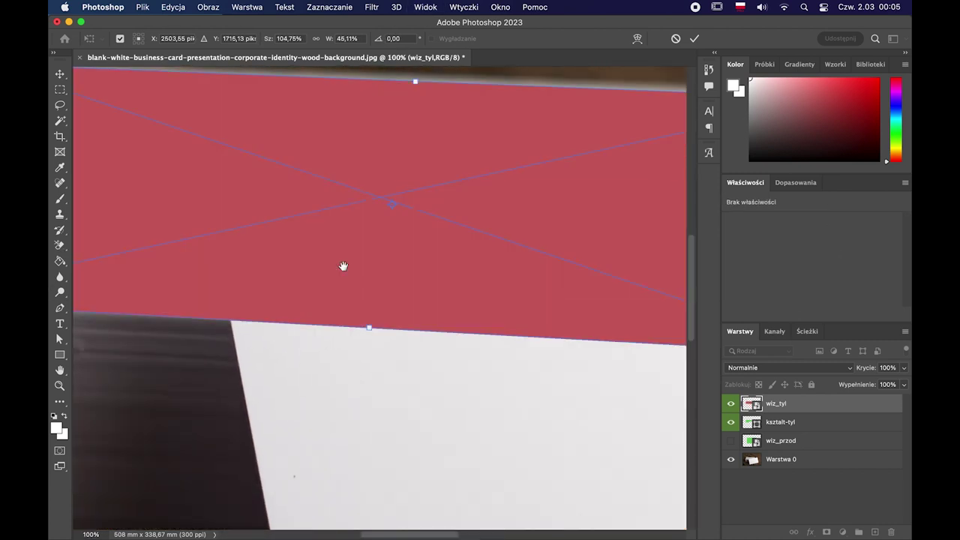
drag(124, 411, 119, 412)
drag(216, 175, 213, 177)
scroll(530, 268, down, 5)
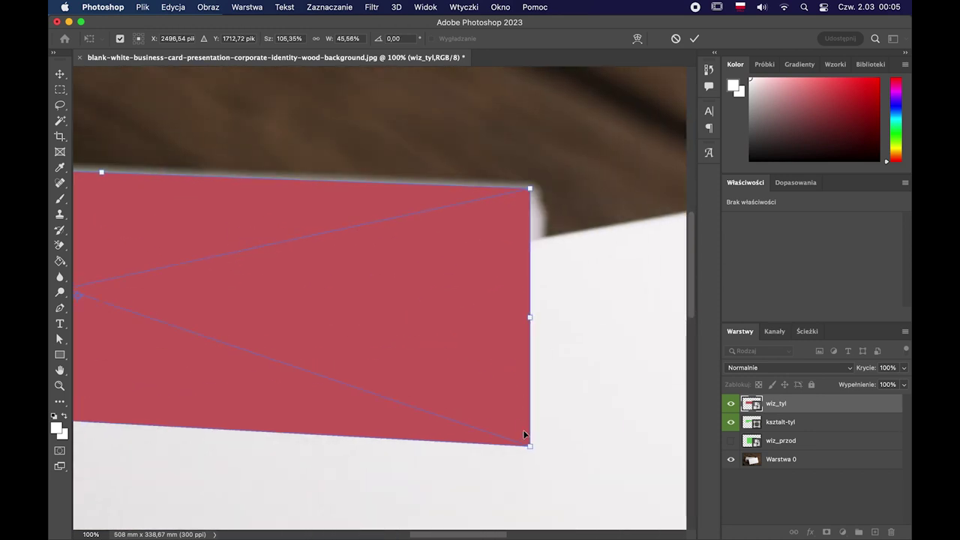
scroll(623, 366, down, 3)
drag(478, 318, 479, 315)
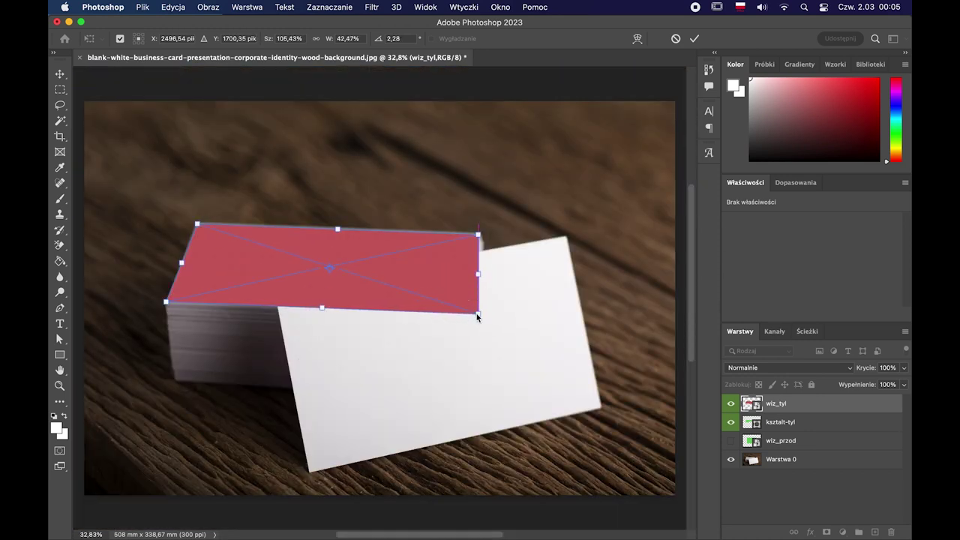
key(Return)
Refine the top-left and bottom-left corners onto the stack, then view the whole mockup
key(e)
key(ctrl+t)
key(ctrl+plus)
scroll(440, 272, up, 3)
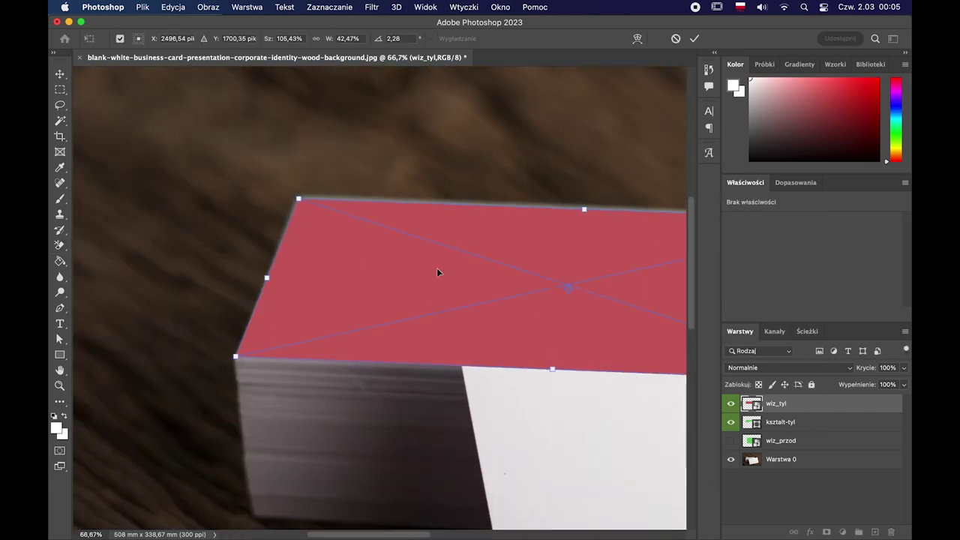
scroll(260, 149, up, 3)
drag(258, 149, 260, 147)
drag(163, 386, 166, 382)
key(ctrl+0)
Add a layer mask to wiz_tyl from the kształt-tył selection, then hide kształt-tył
key(Return)
key(v)
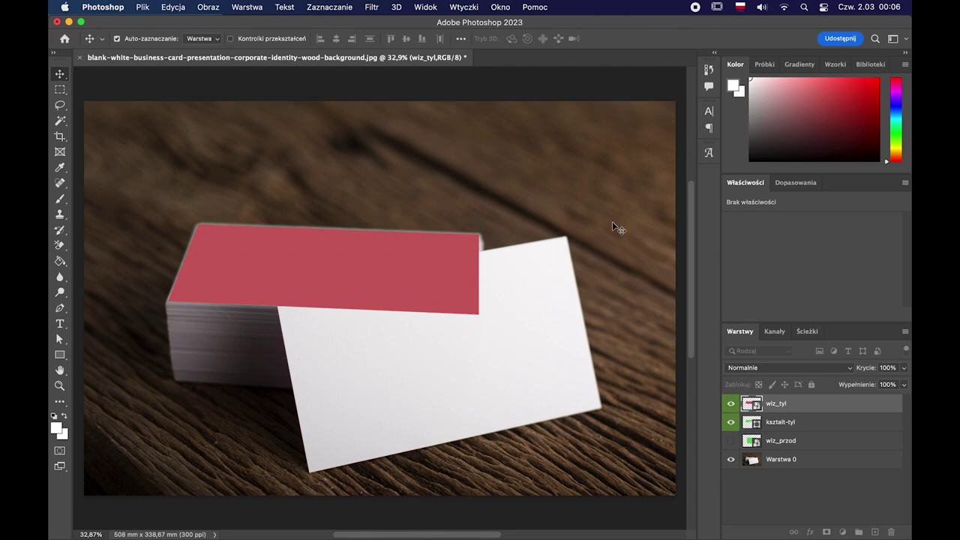
click(612, 228)
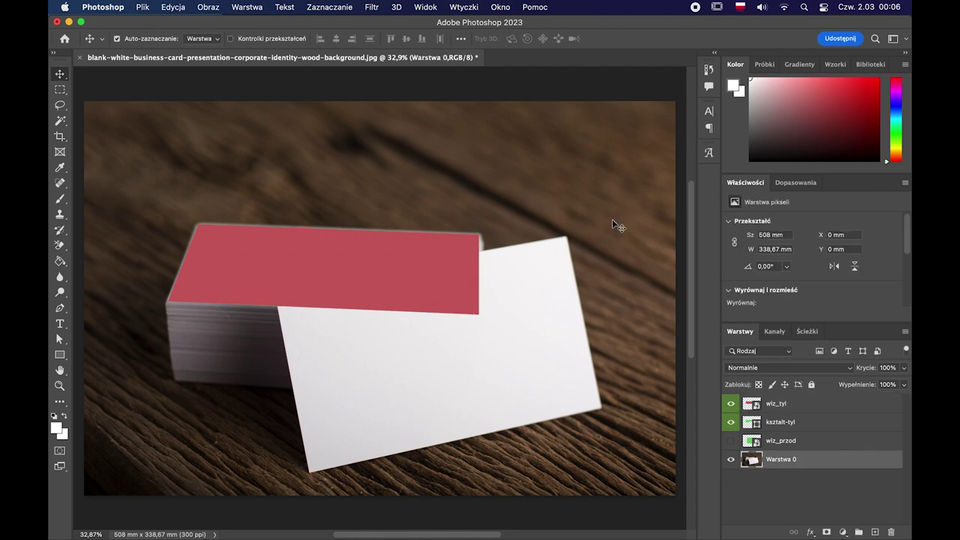
click(796, 406)
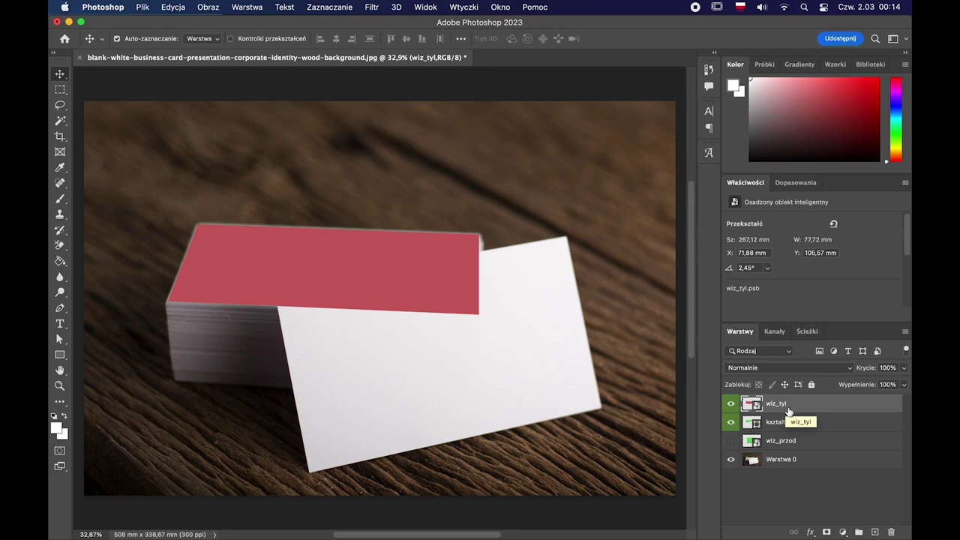
key(super)
super+click(748, 425)
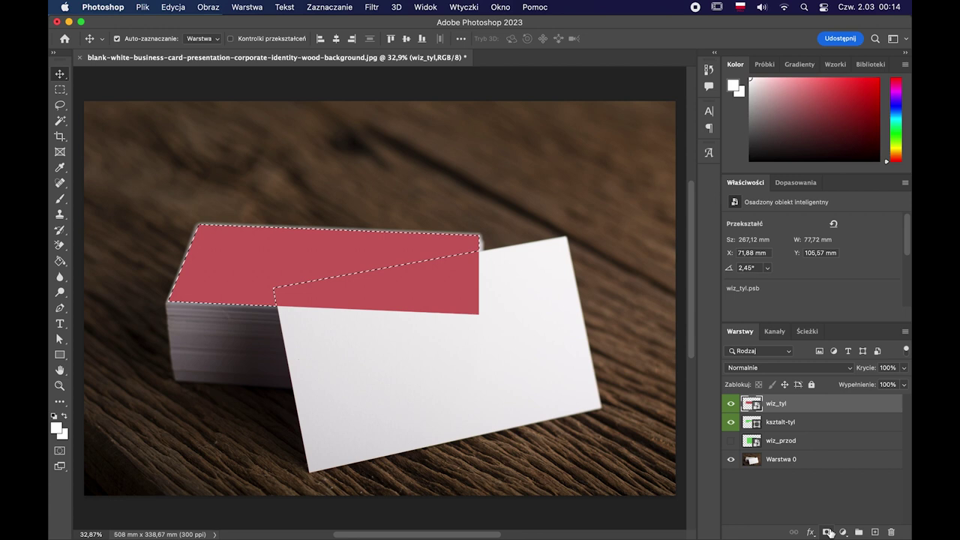
click(829, 533)
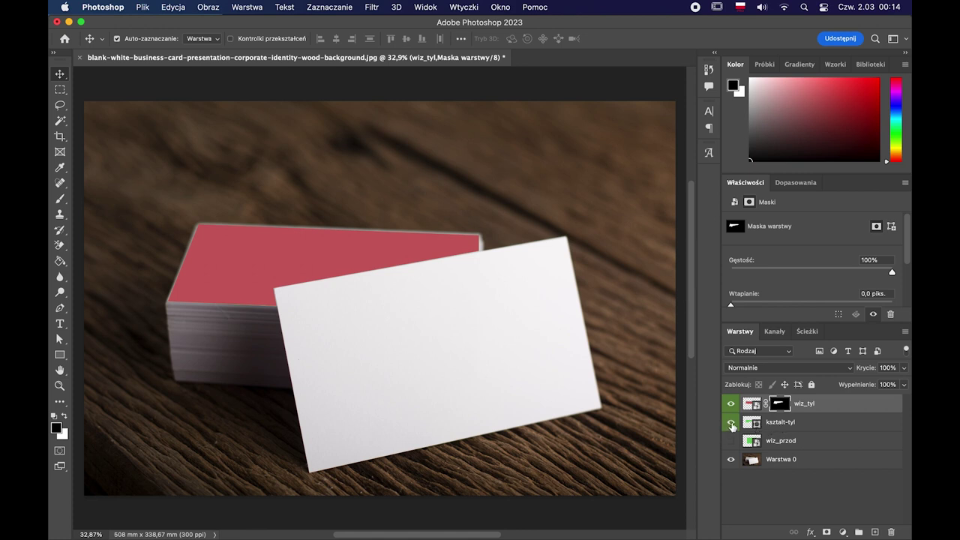
click(732, 422)
Show wiz_przod and distort it so its four corners sit on the white front card
click(731, 441)
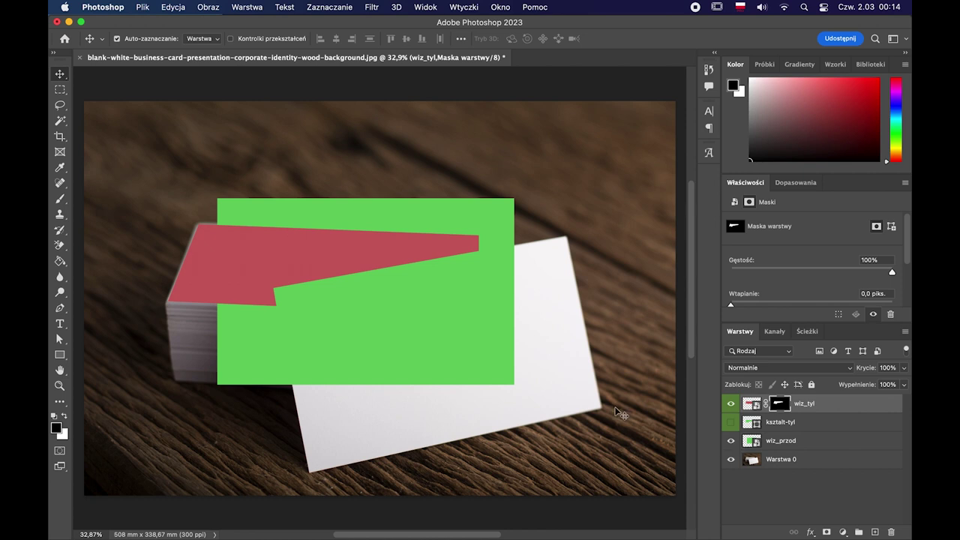
click(802, 449)
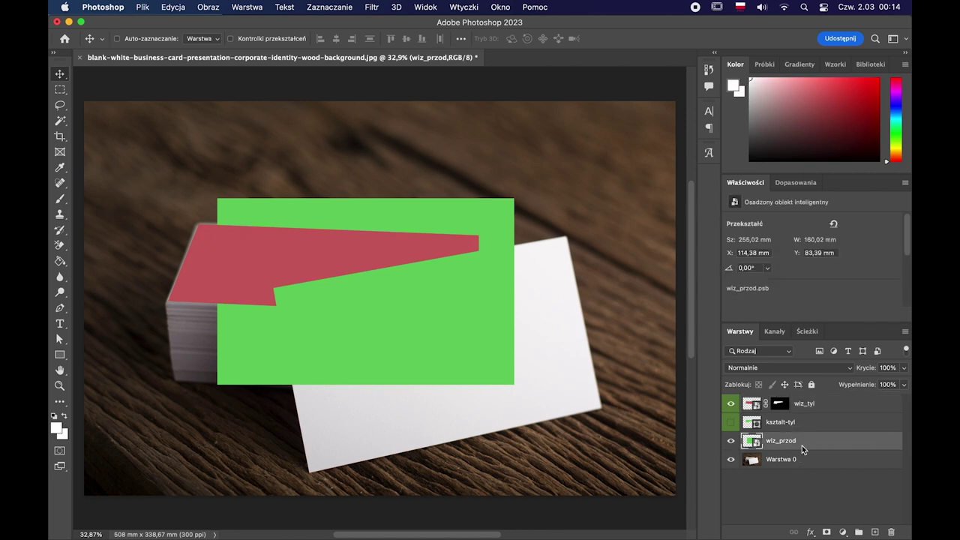
key(ctrl+t)
right_click(439, 305)
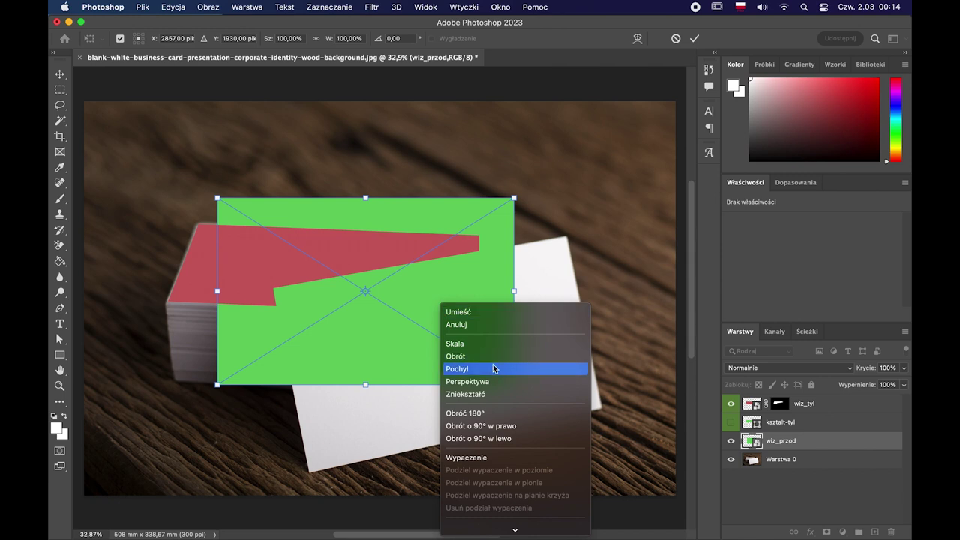
click(484, 394)
drag(439, 302, 504, 370)
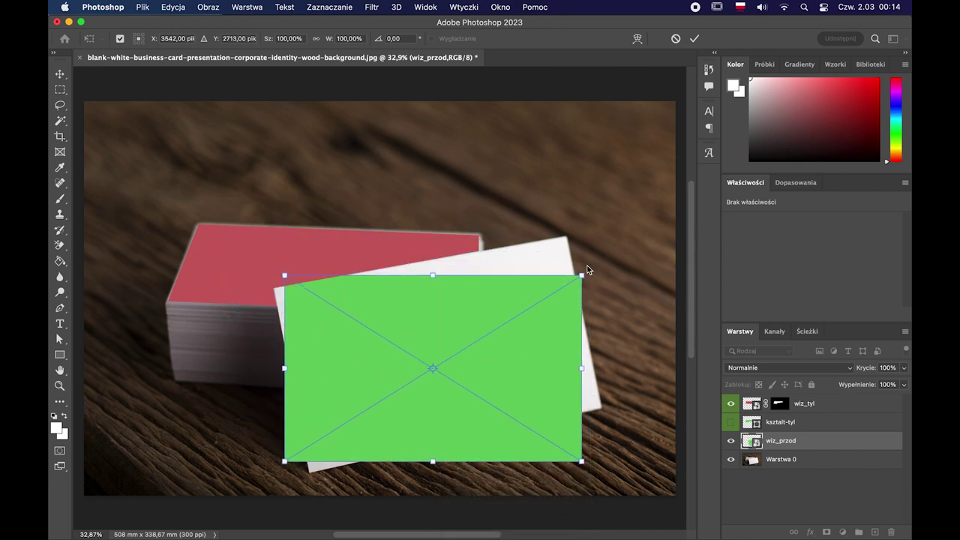
drag(583, 276, 565, 237)
drag(584, 462, 600, 409)
drag(284, 461, 311, 474)
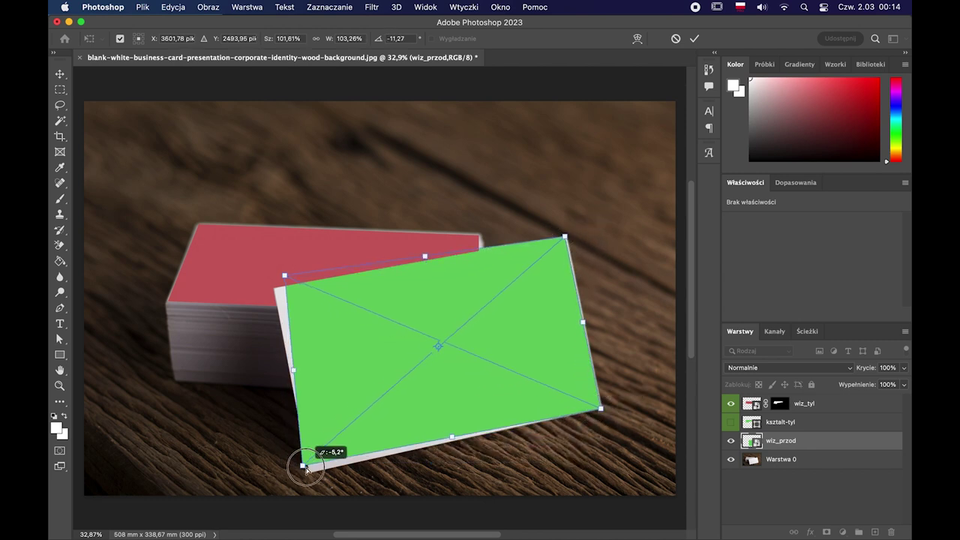
drag(285, 276, 274, 289)
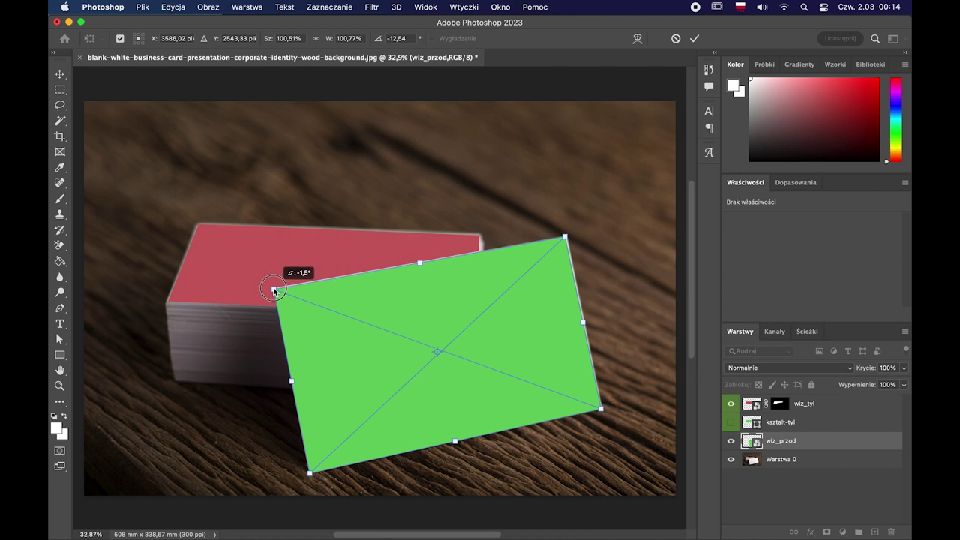
Fine-tune all four corners, apply the distortion, and tag wiz_przod yellow
drag(565, 237, 566, 239)
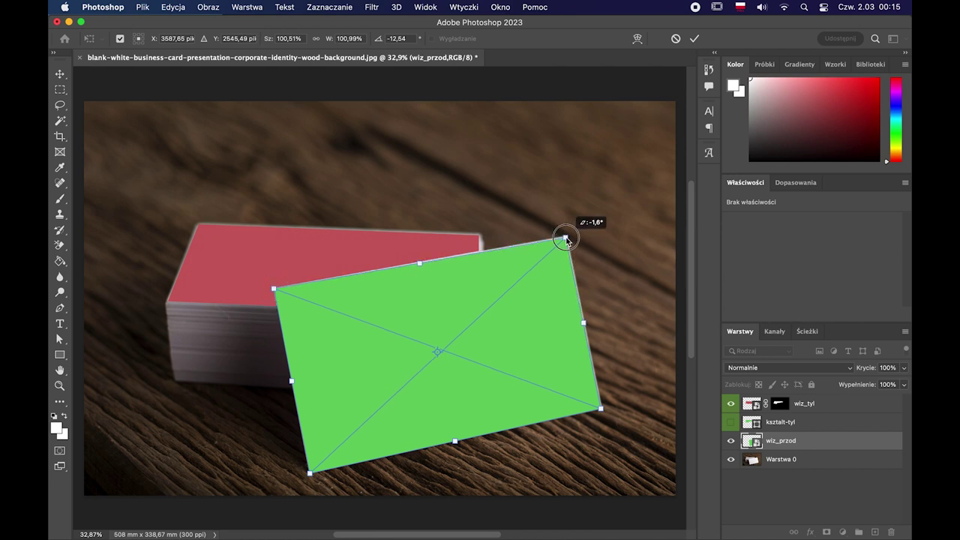
drag(310, 474, 310, 472)
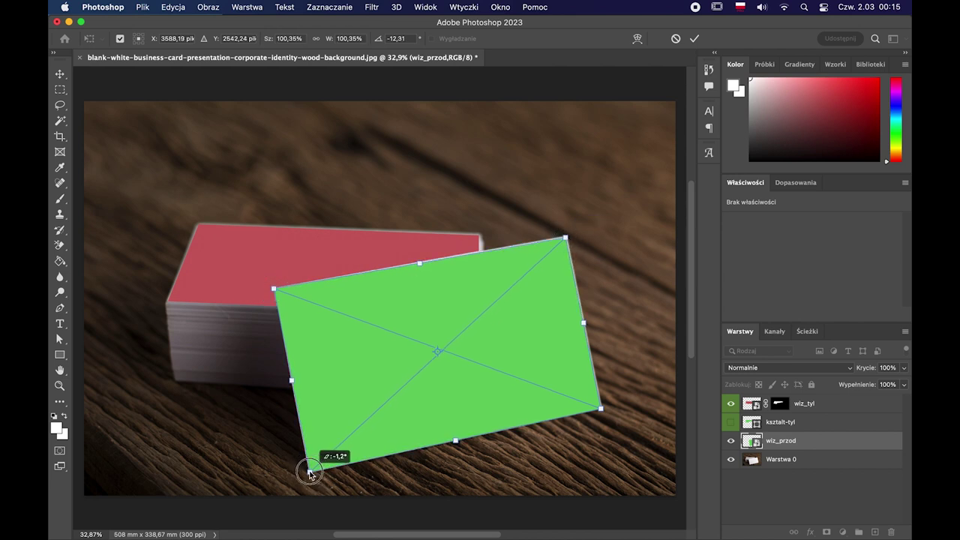
drag(275, 289, 275, 289)
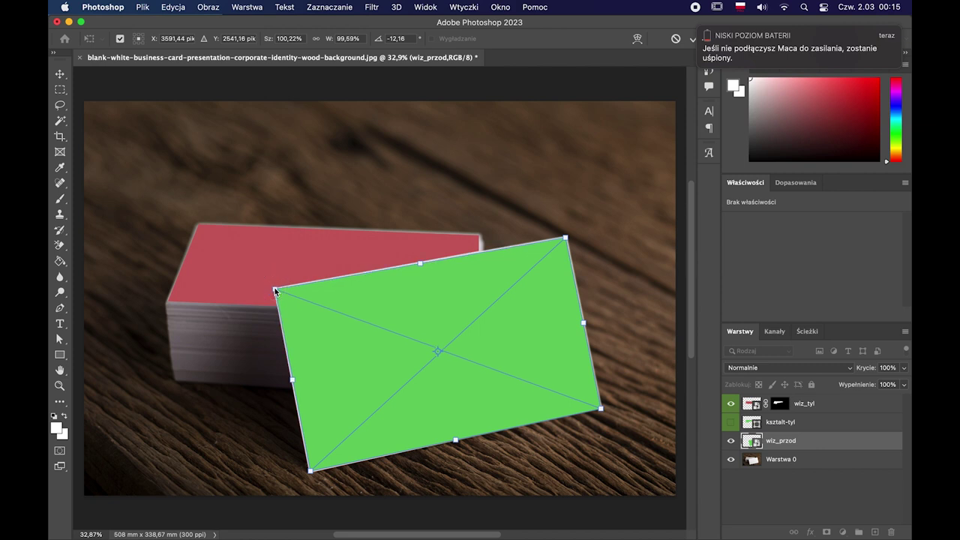
drag(601, 409, 601, 412)
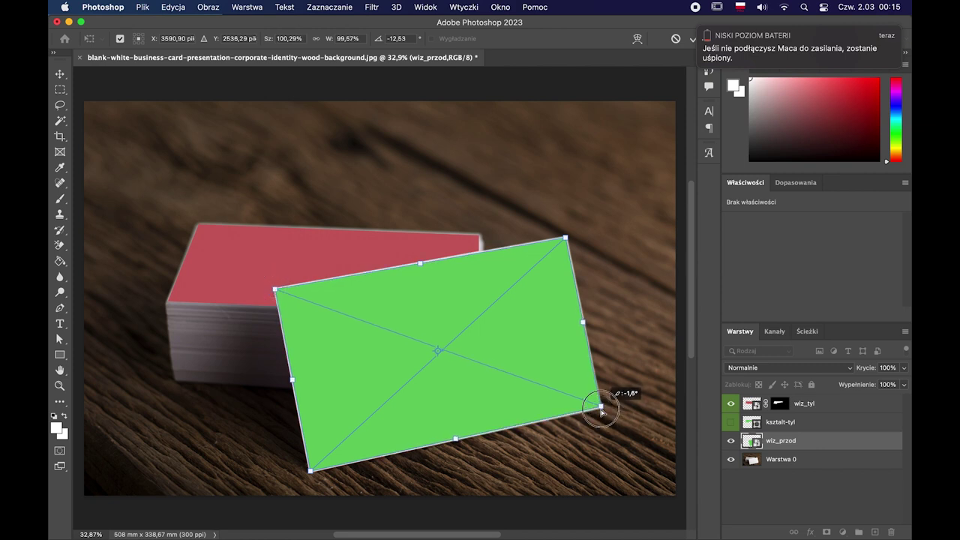
key(Return)
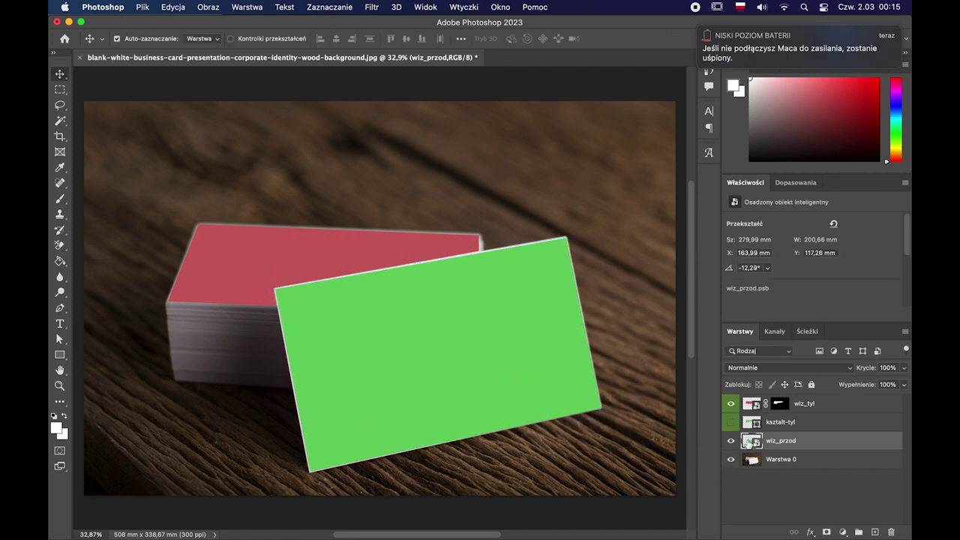
right_click(748, 448)
click(783, 478)
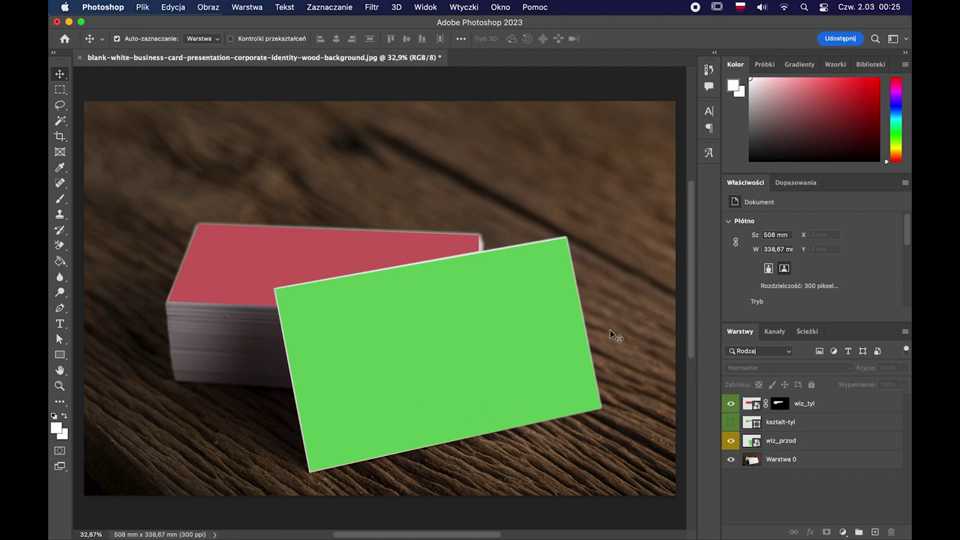
key(ctrl+Right)
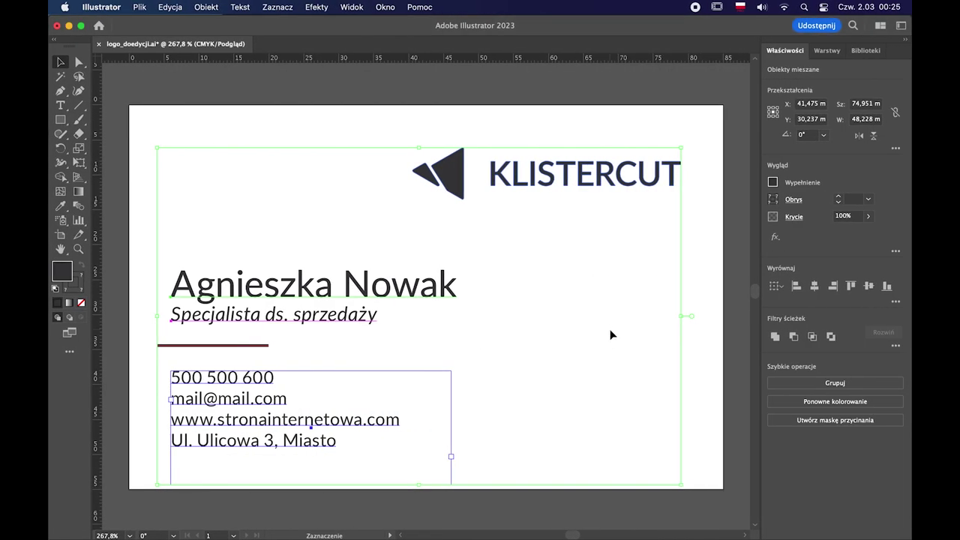
key(a)
drag(168, 155, 718, 506)
key(ctrl+Left)
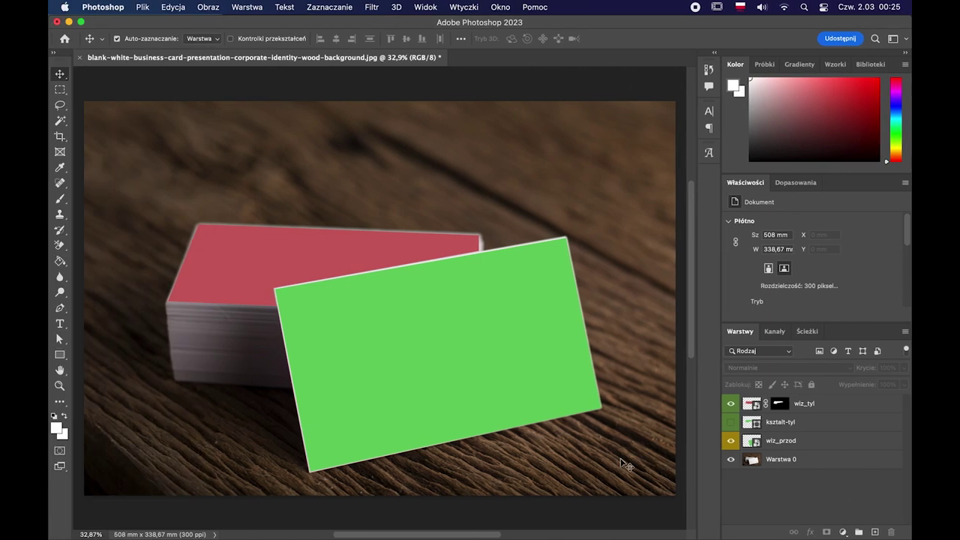
Open the wiz_tyl back-card smart object and paste the KLISTERCUT layout as a Smart Object
click(753, 405)
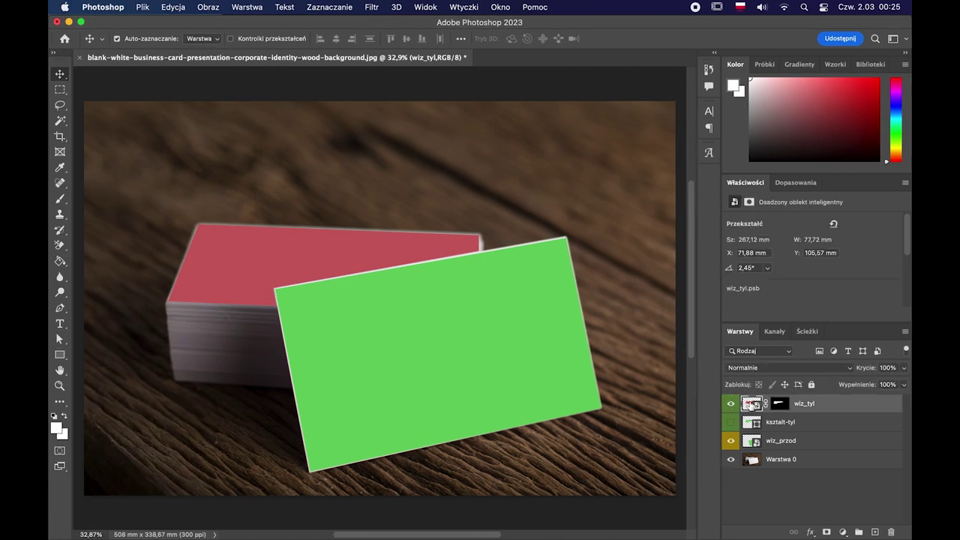
double_click(752, 405)
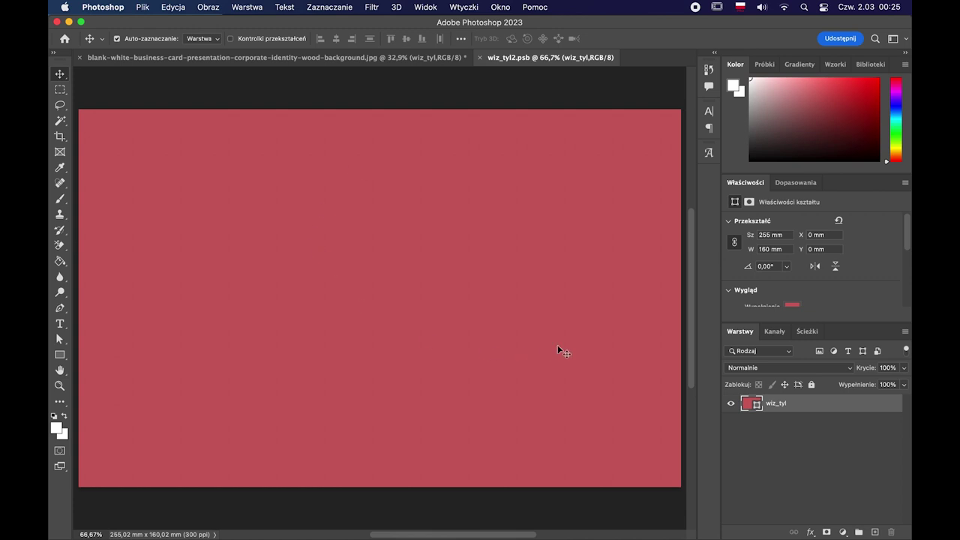
key(super+v)
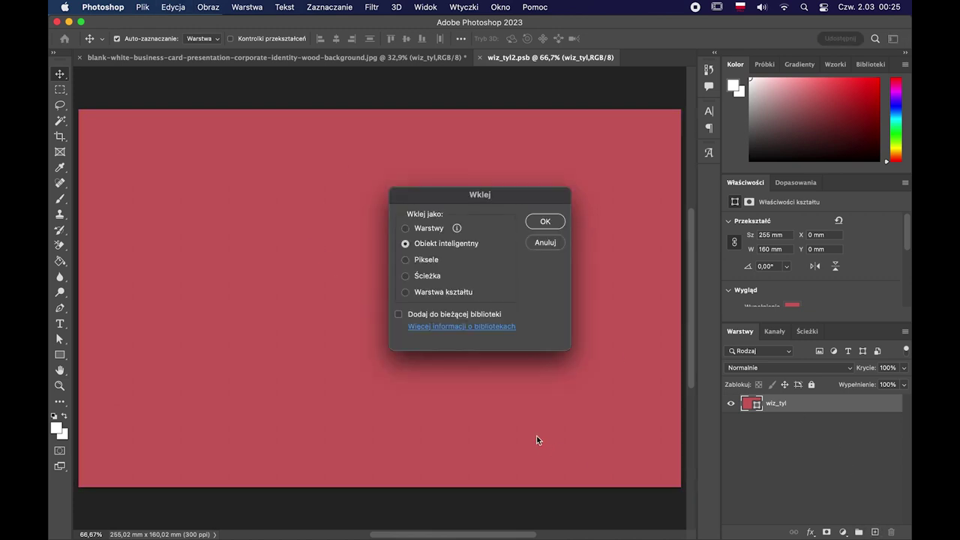
click(540, 223)
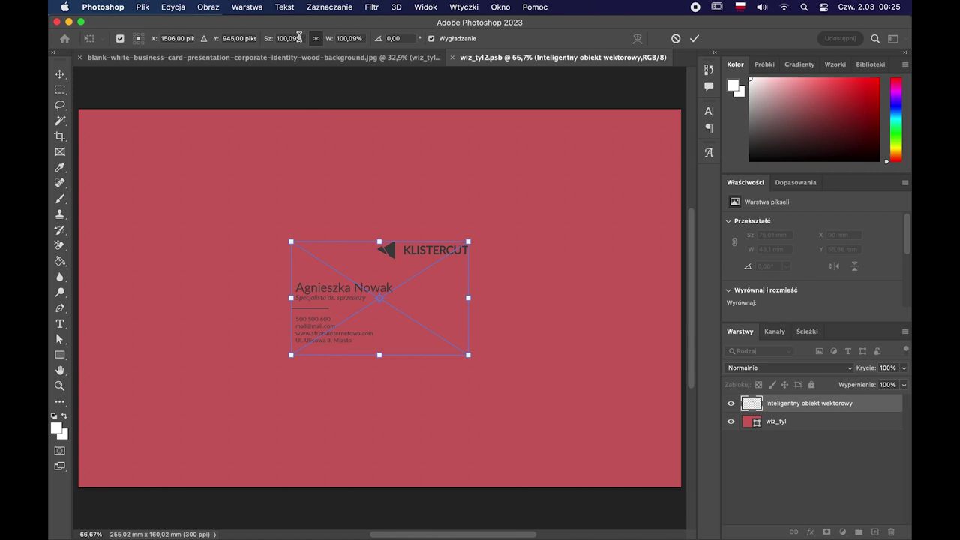
Scale the pasted layout to 300% and centre it vertically on the card
click(303, 38)
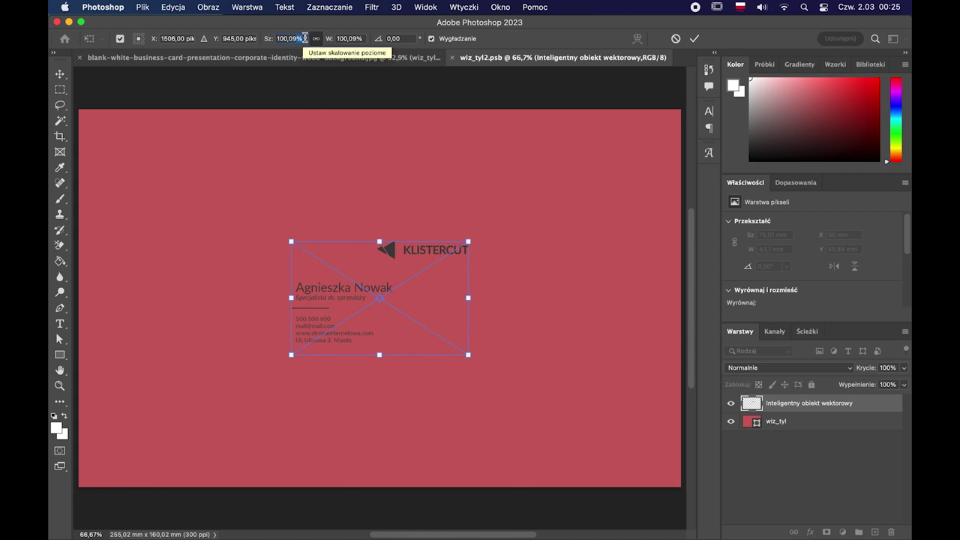
click(305, 38)
text(3)
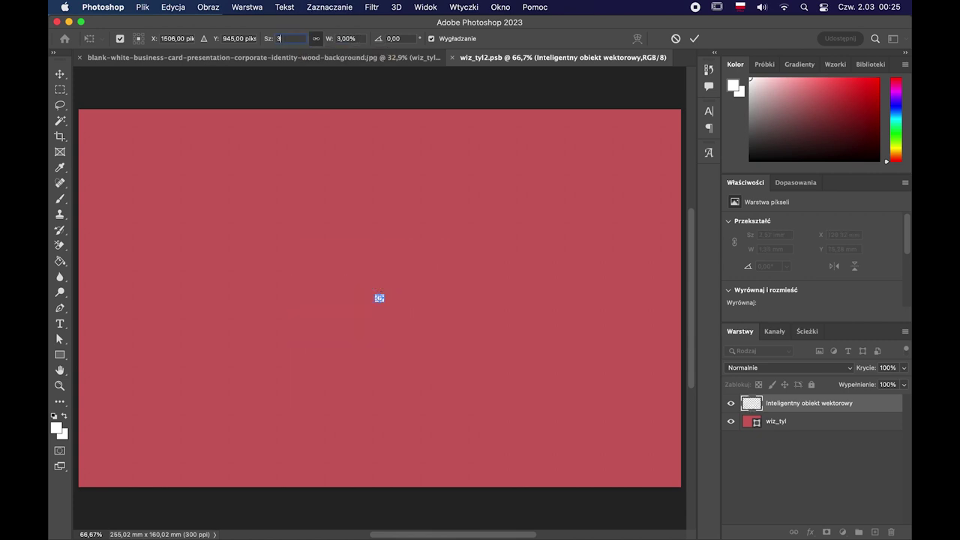
text(00)
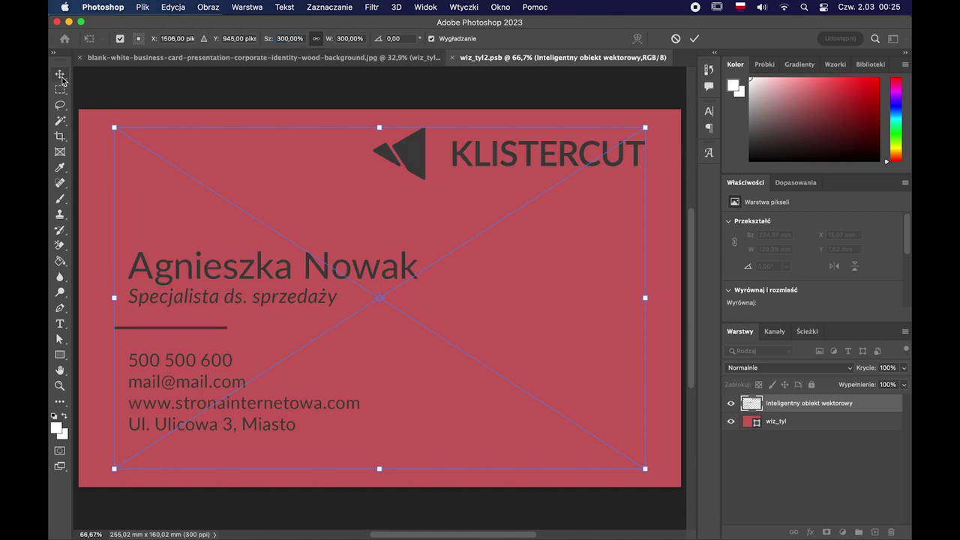
key(Return)
key(ctrl+a)
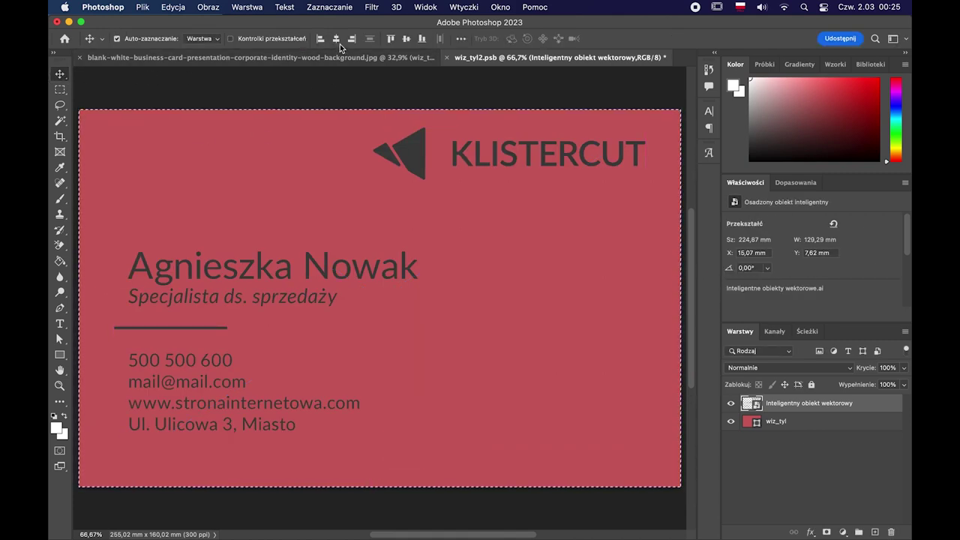
click(406, 39)
key(ctrl+d)
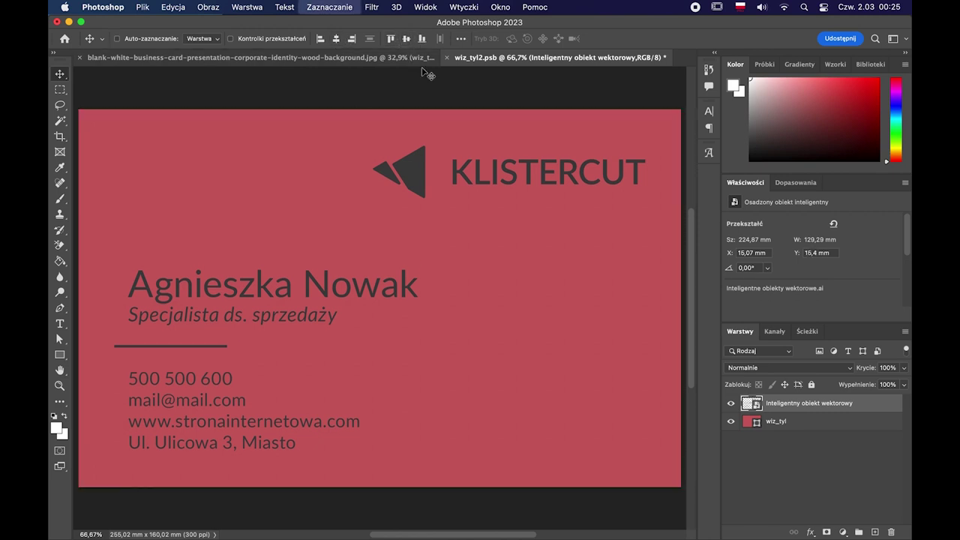
Delete the red background layer, then close and save the wiz_tyl smart object
click(804, 428)
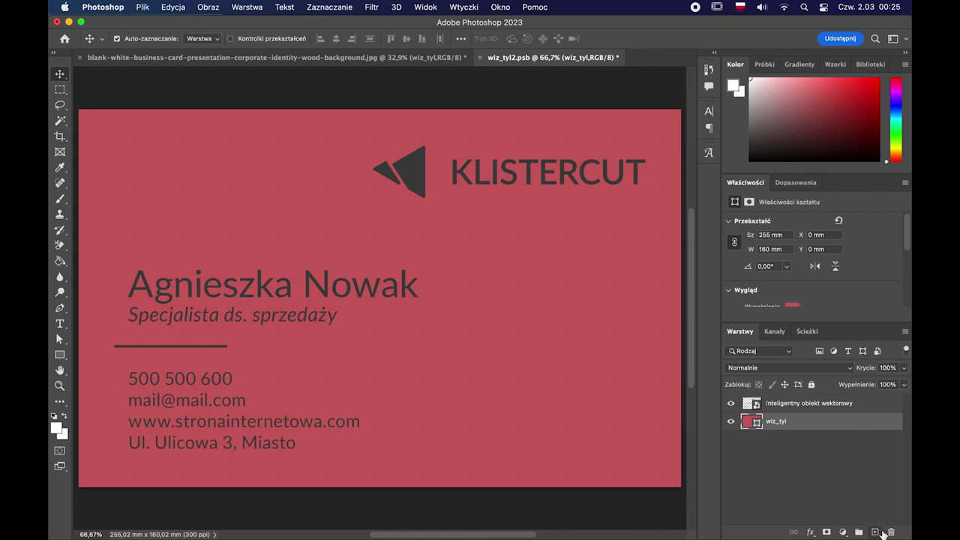
click(890, 533)
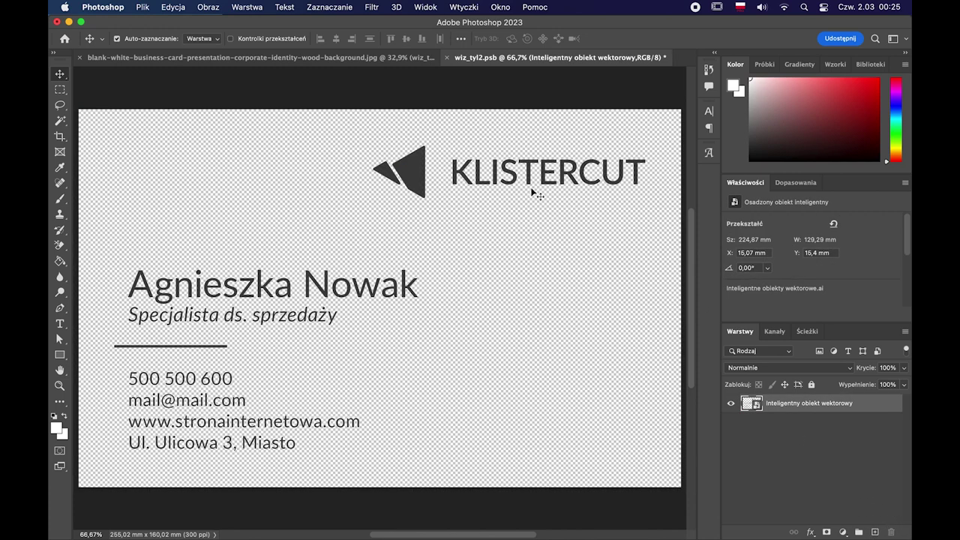
click(446, 58)
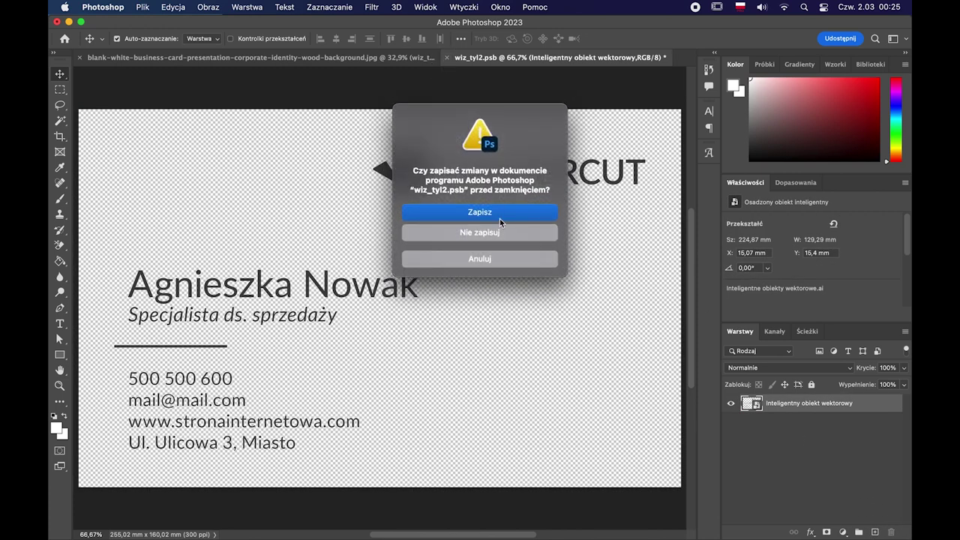
click(480, 213)
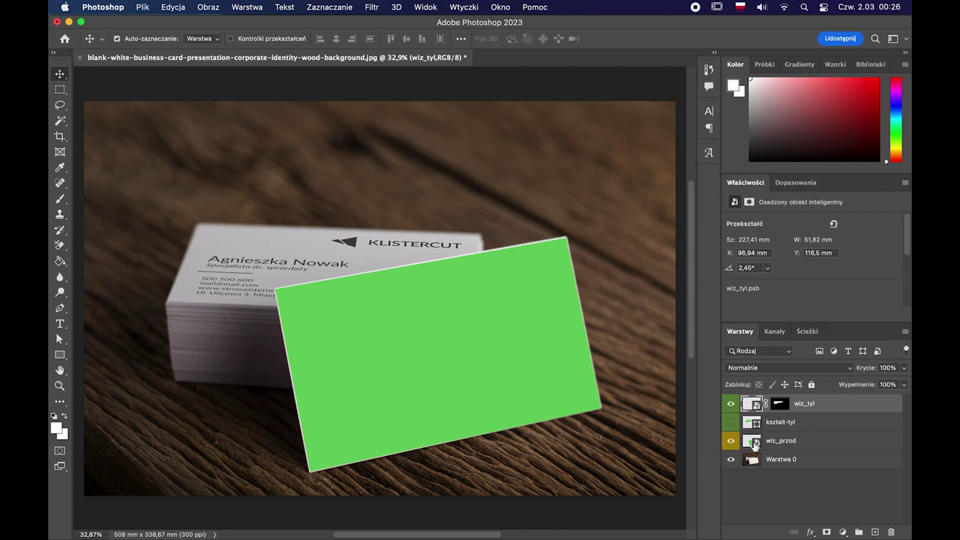
Open the wiz_przod front-card smart object and paste the KLISTERCUT design as a Smart Object
double_click(751, 442)
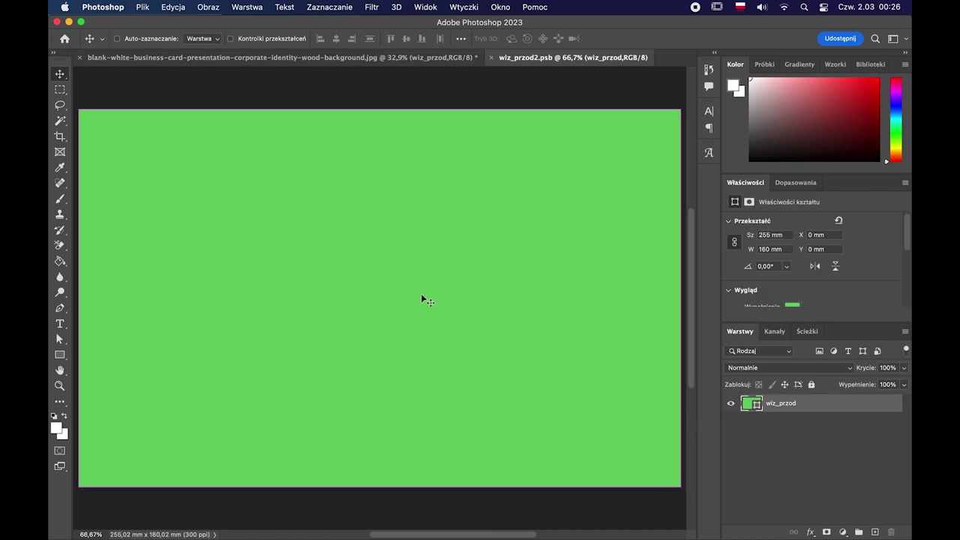
key(ctrl+v)
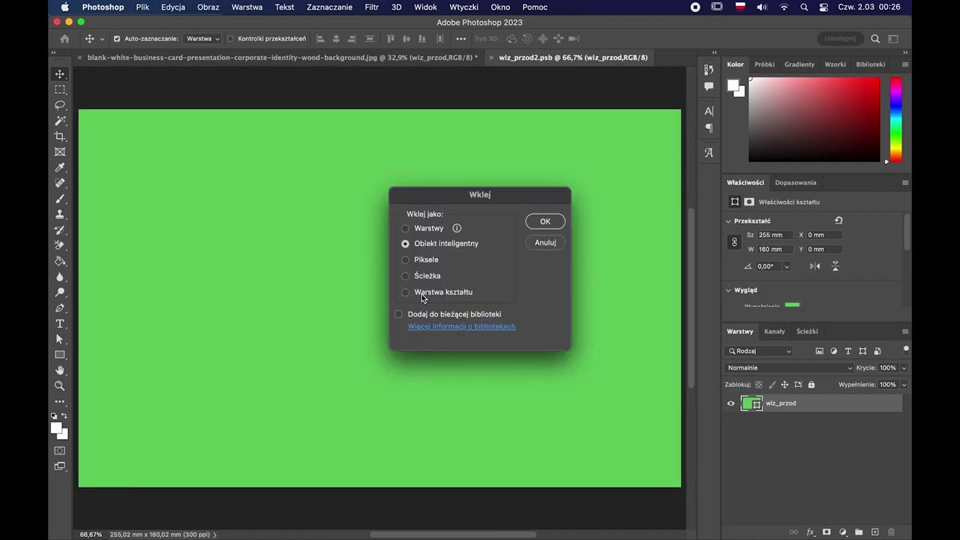
click(543, 221)
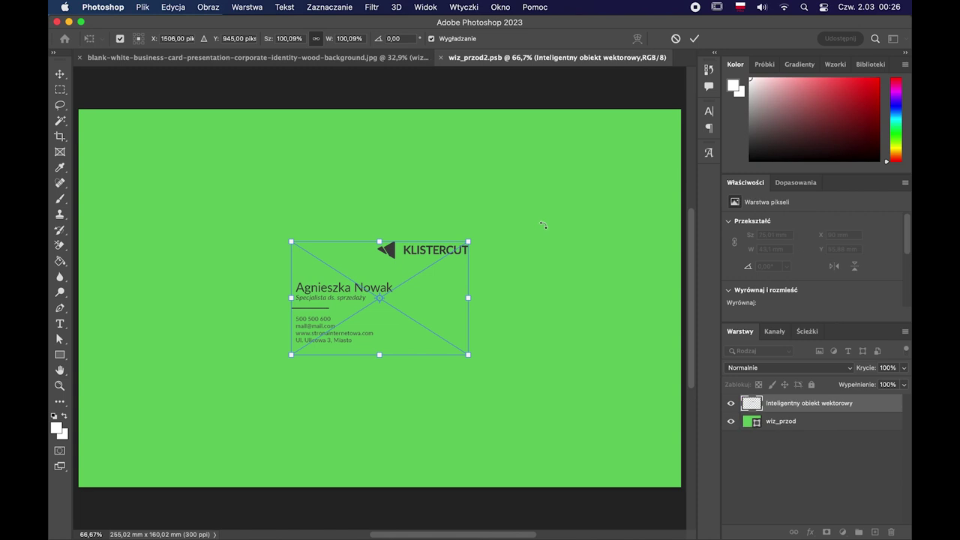
Scale the pasted design to 300% and centre it vertically on the card
click(297, 39)
text(300)
key(Return)
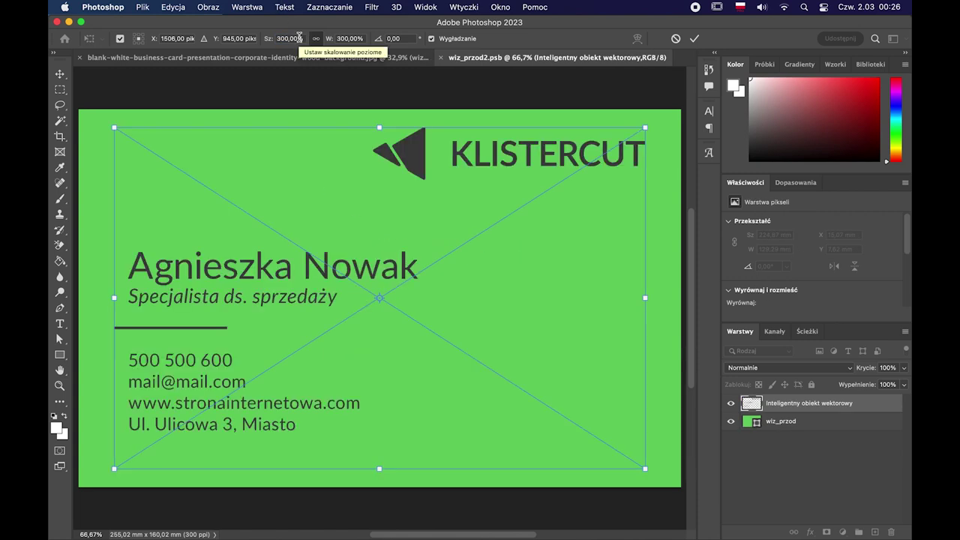
click(58, 75)
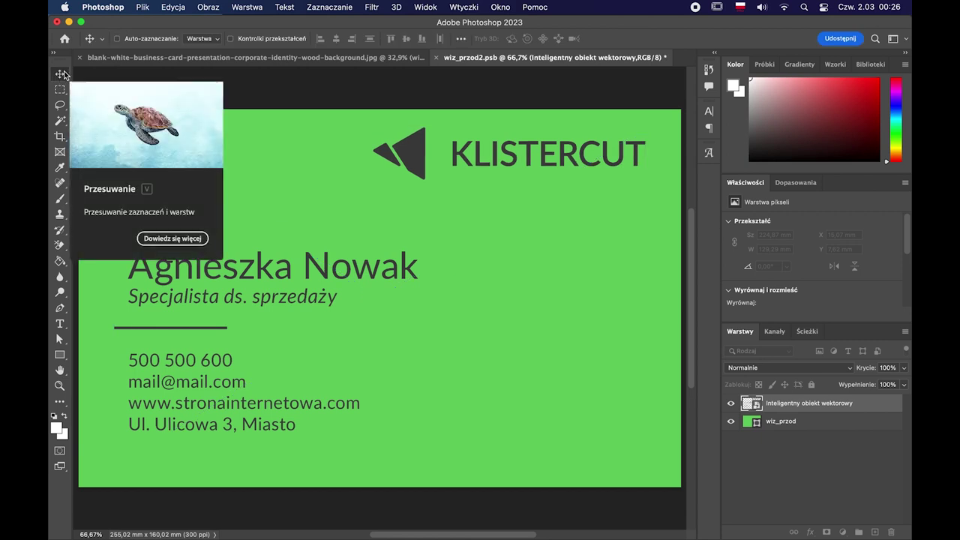
key(super+a)
click(408, 41)
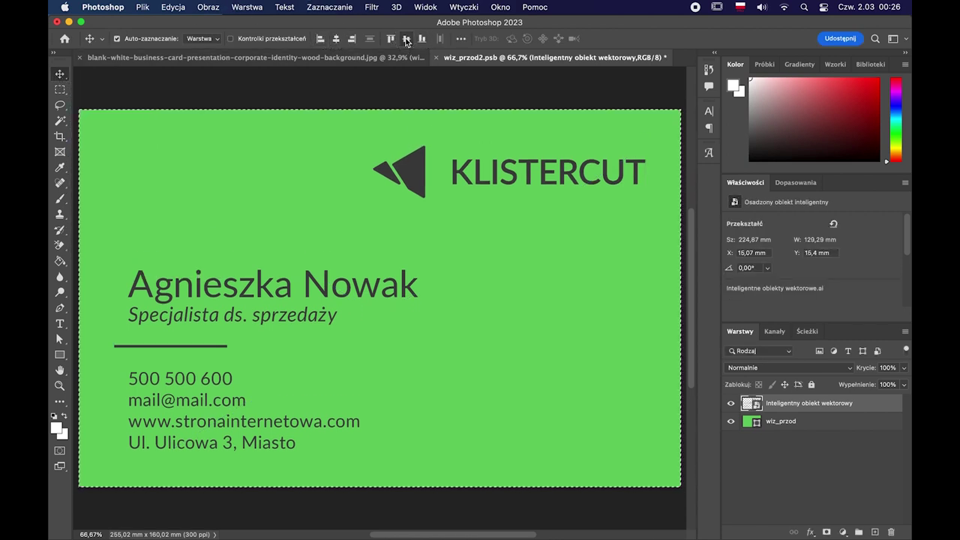
key(super+d)
Delete the green wiz_przod placeholder layer, then close and save the smart object
click(843, 421)
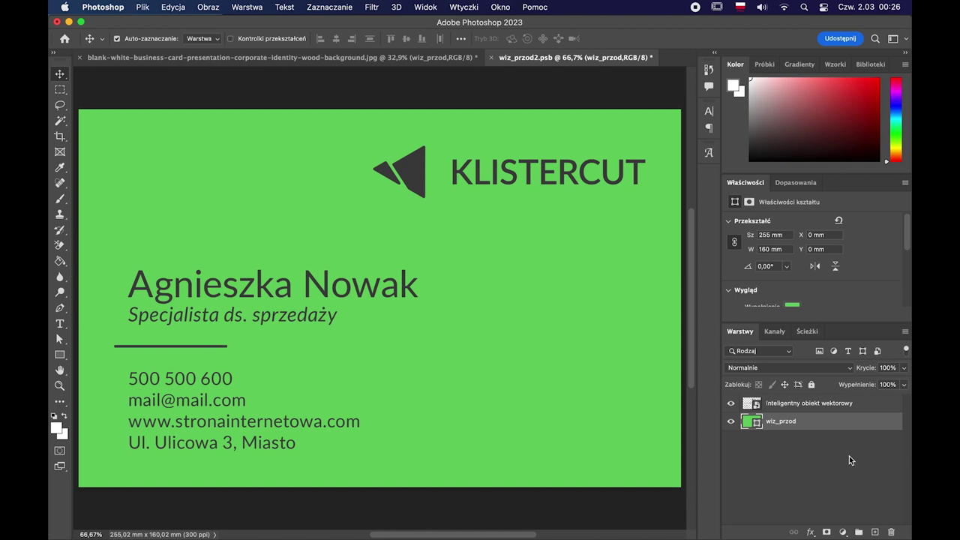
click(892, 532)
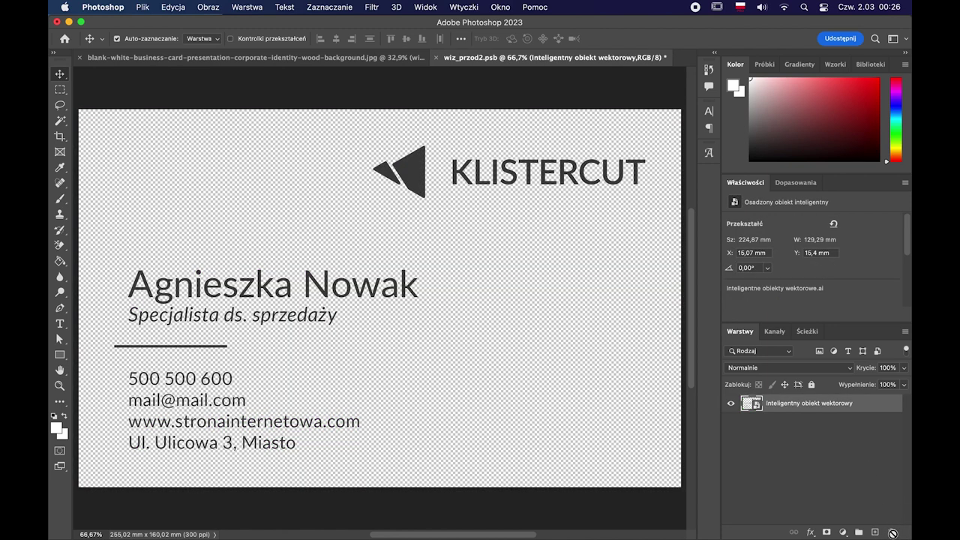
click(436, 60)
click(524, 219)
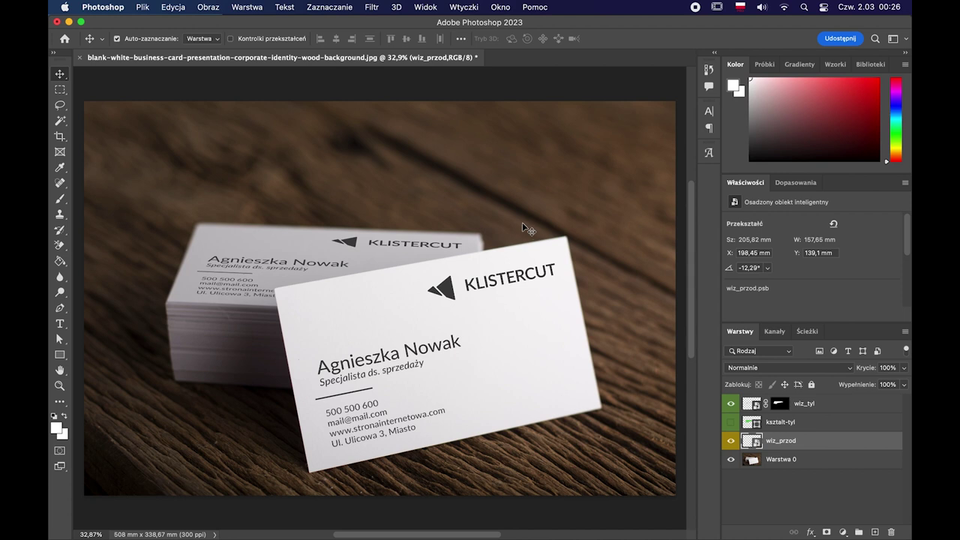
Select the wiz_tyl layer and open the Tilt-Shift blur from Galeria rozmyć
click(479, 315)
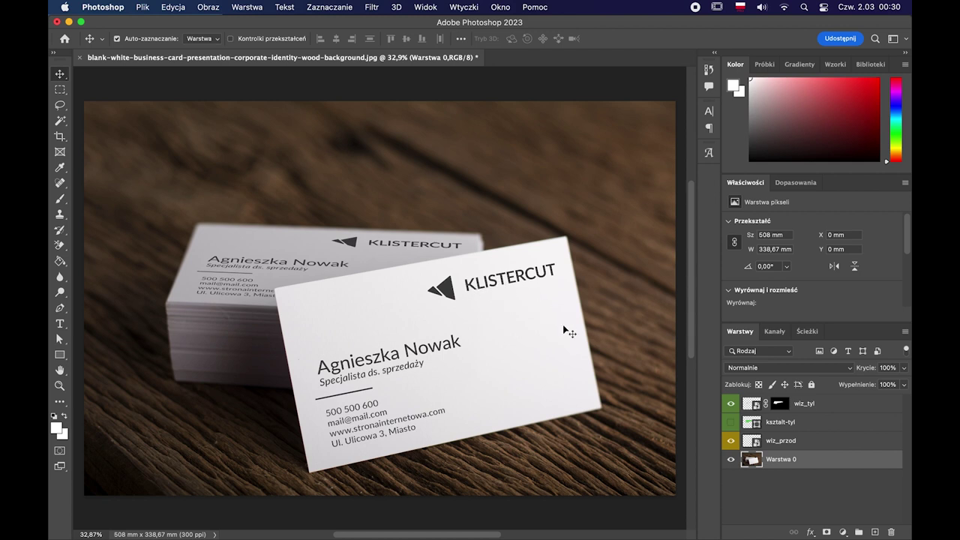
click(748, 405)
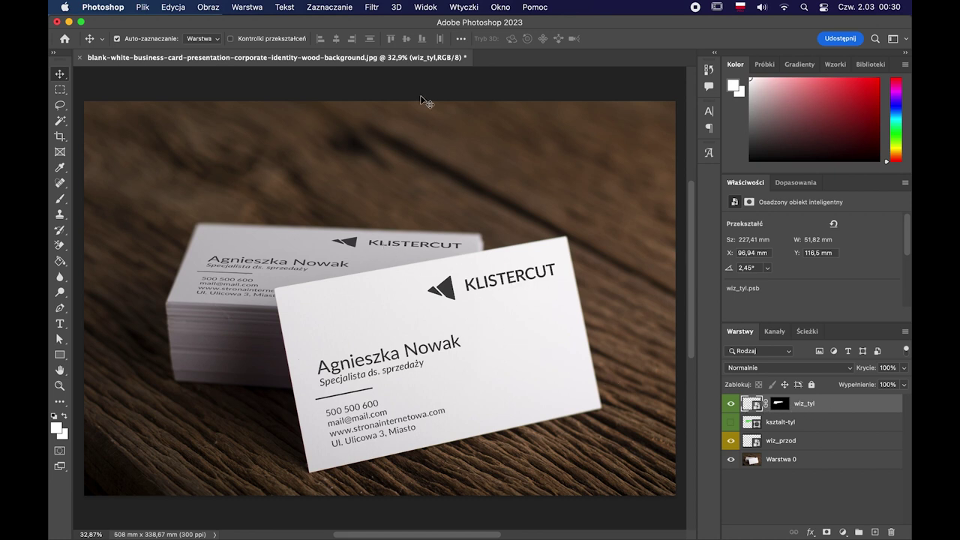
click(375, 10)
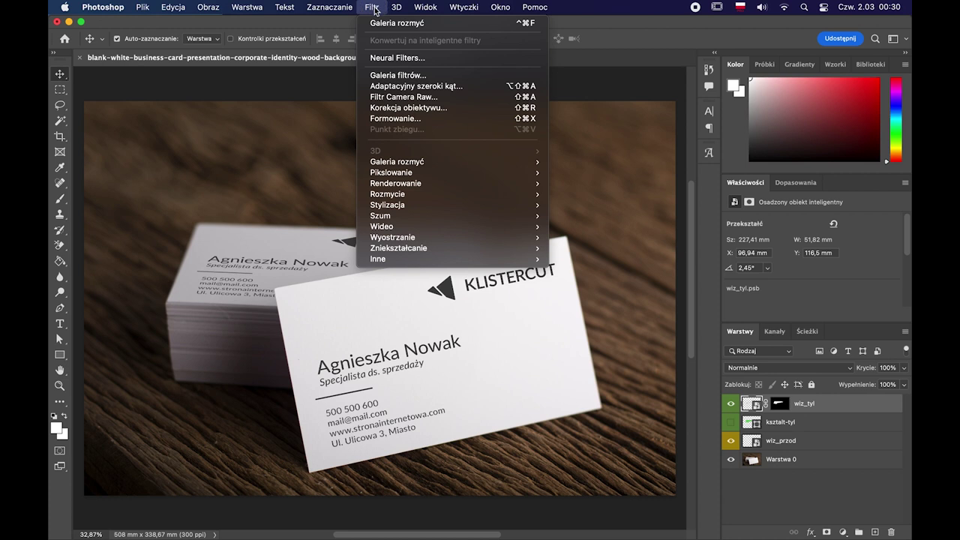
click(378, 22)
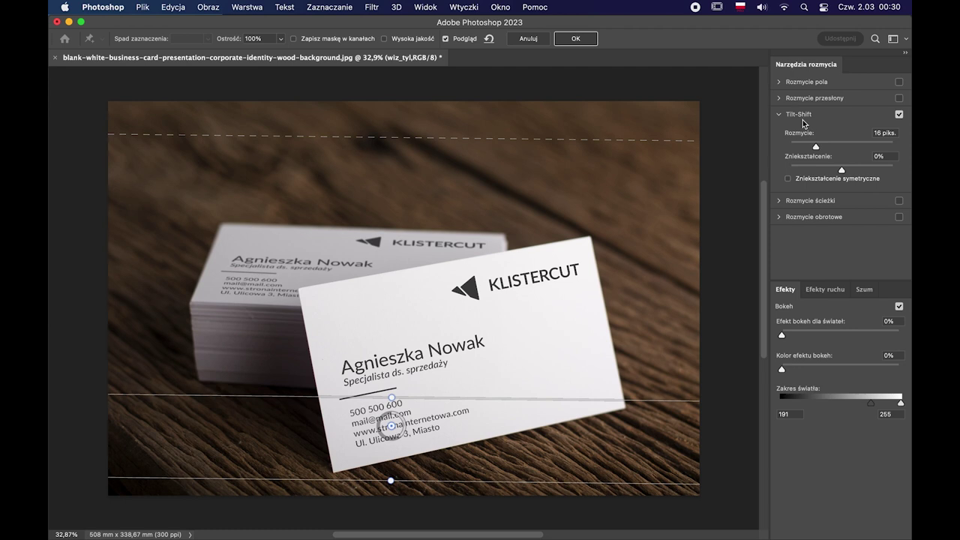
Adjust the tilt-shift blur ring and focus band to about 17 px and apply it
mouse_move(380, 418)
mouse_down()
mouse_move(386, 428)
mouse_move(394, 398)
mouse_move(349, 408)
mouse_move(342, 433)
mouse_up()
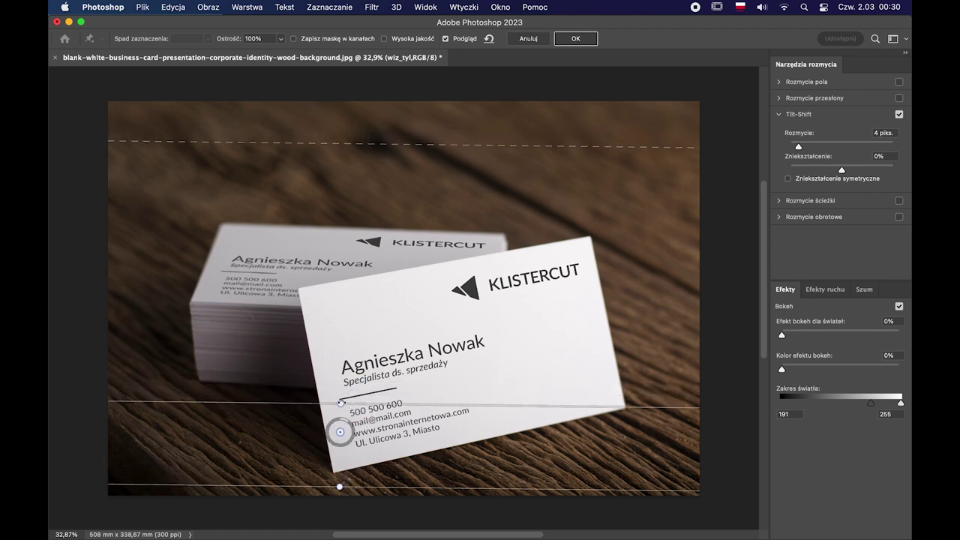
drag(347, 427, 352, 438)
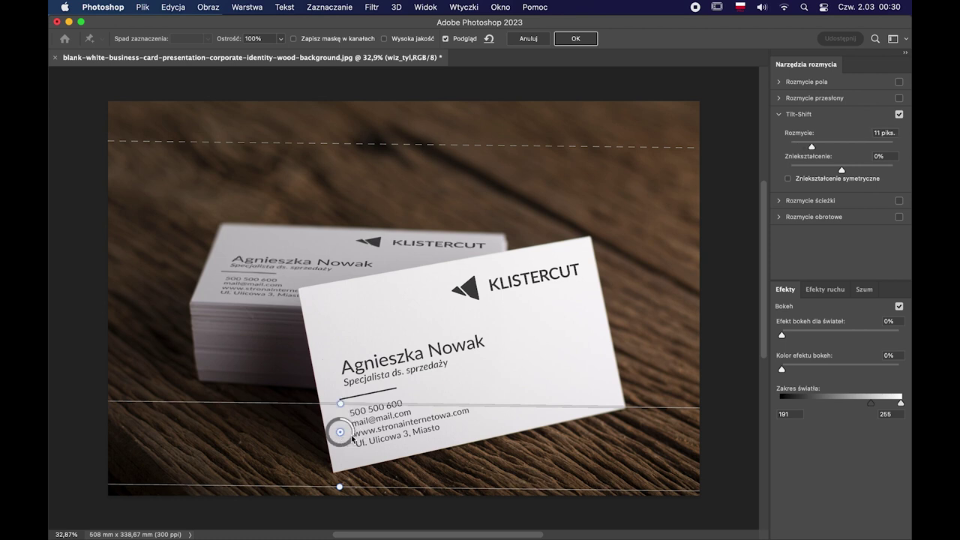
drag(352, 439, 351, 448)
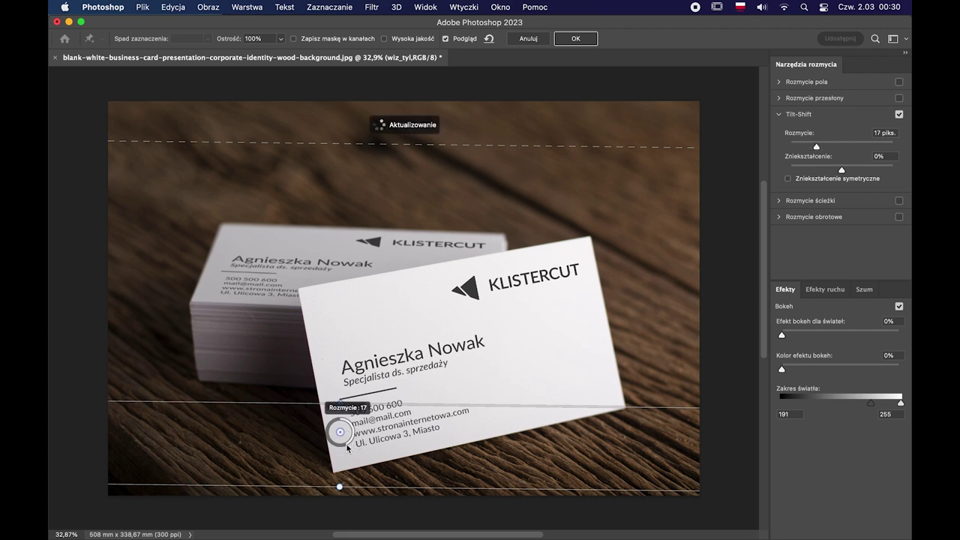
click(576, 40)
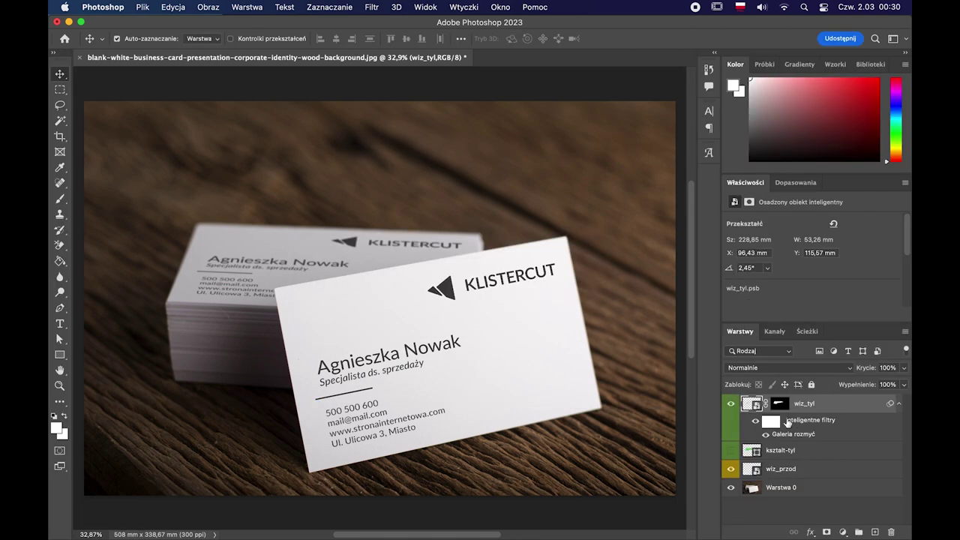
Compare the back-card blur on and off, then open Tilt-Shift blur for wiz_przod
click(764, 435)
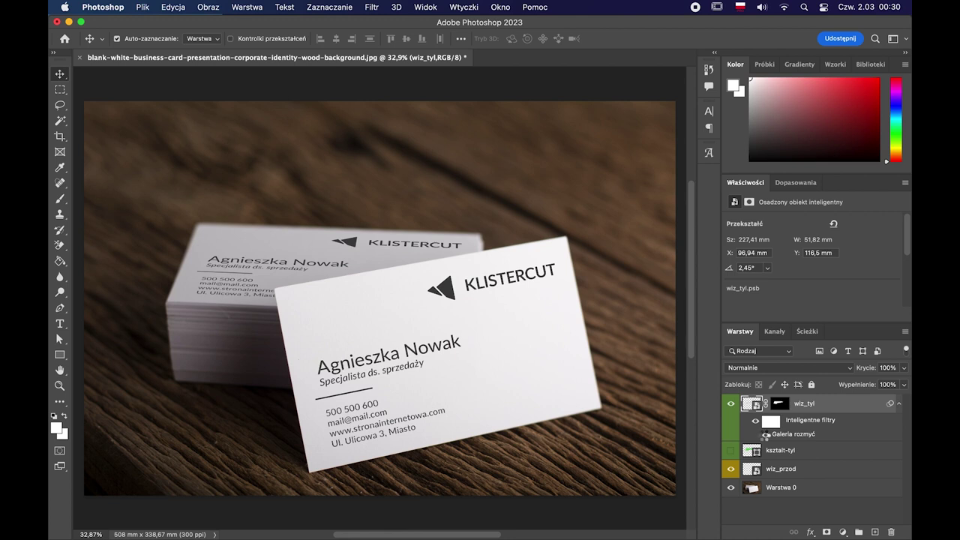
click(765, 434)
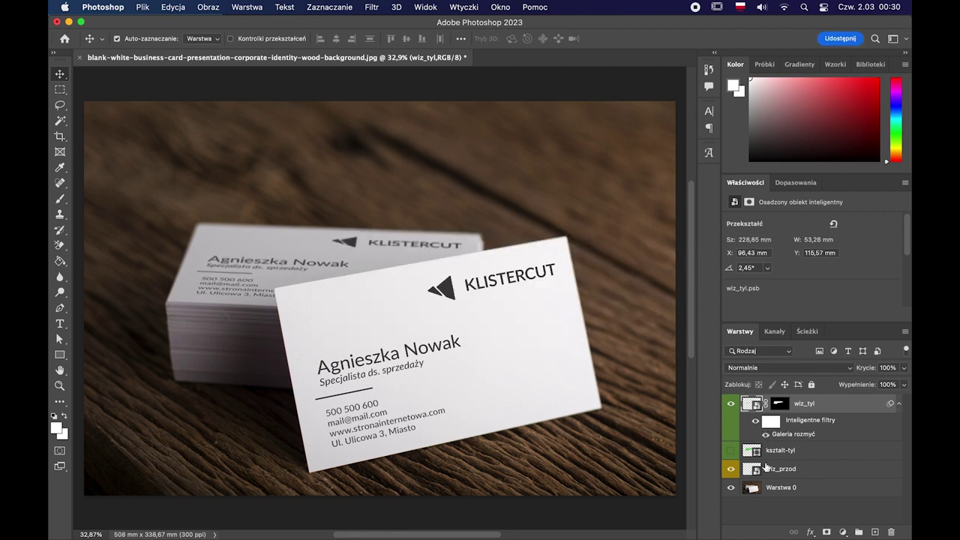
click(749, 474)
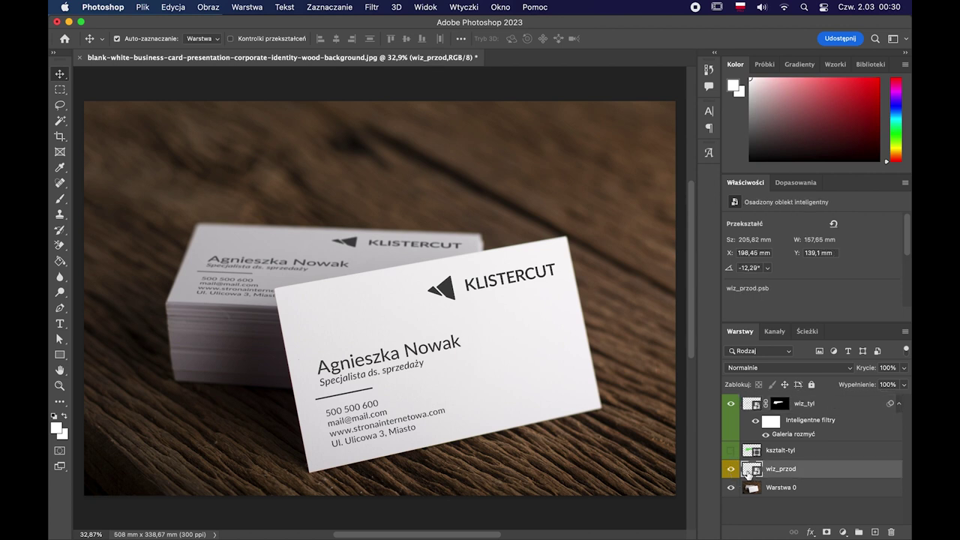
click(372, 8)
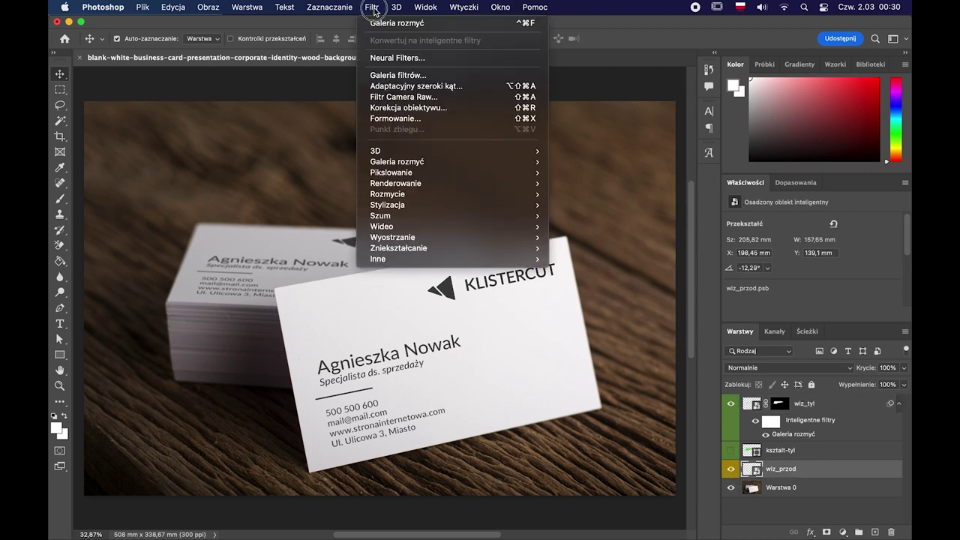
click(378, 23)
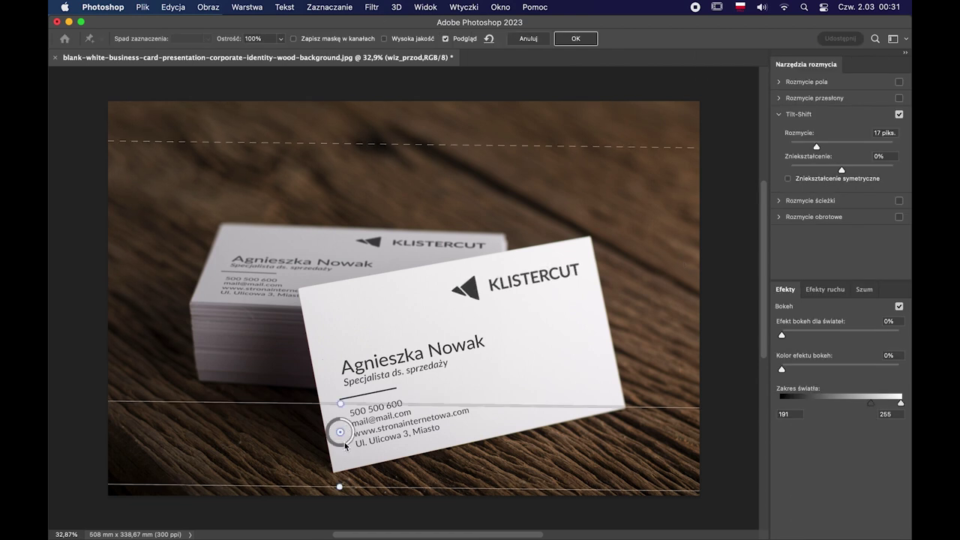
Strengthen the front card's tilt-shift blur, refining it to 15 px via the smart filter
mouse_move(362, 433)
mouse_down()
mouse_move(339, 443)
mouse_move(344, 456)
mouse_up()
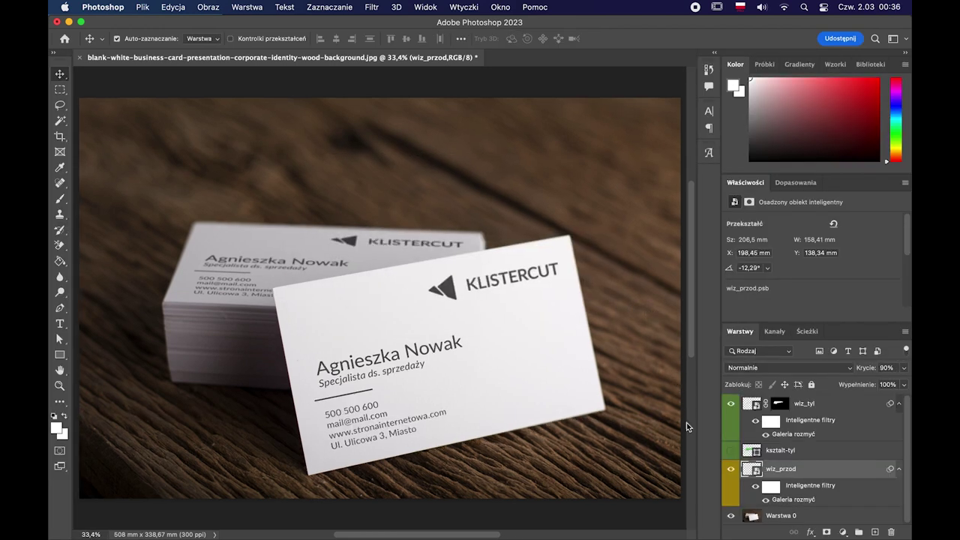
double_click(782, 500)
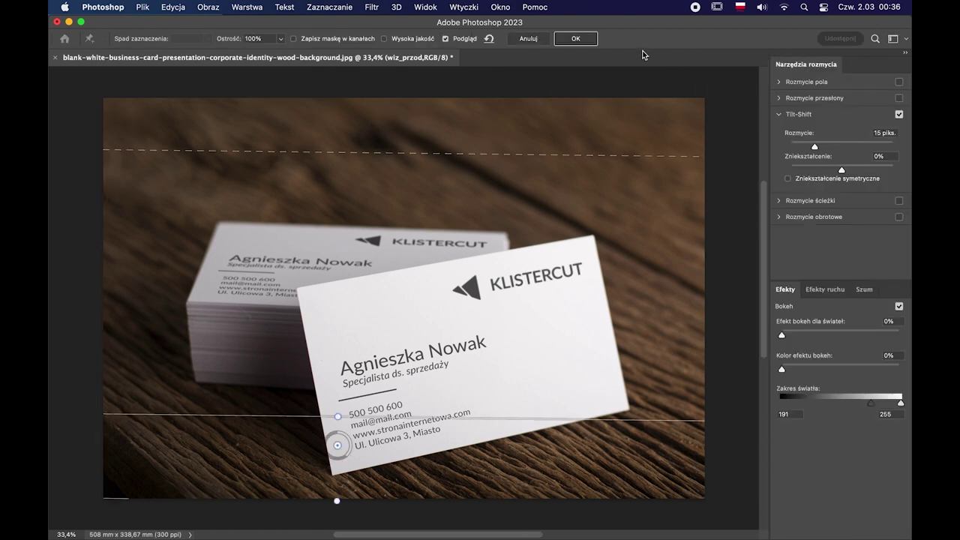
click(576, 41)
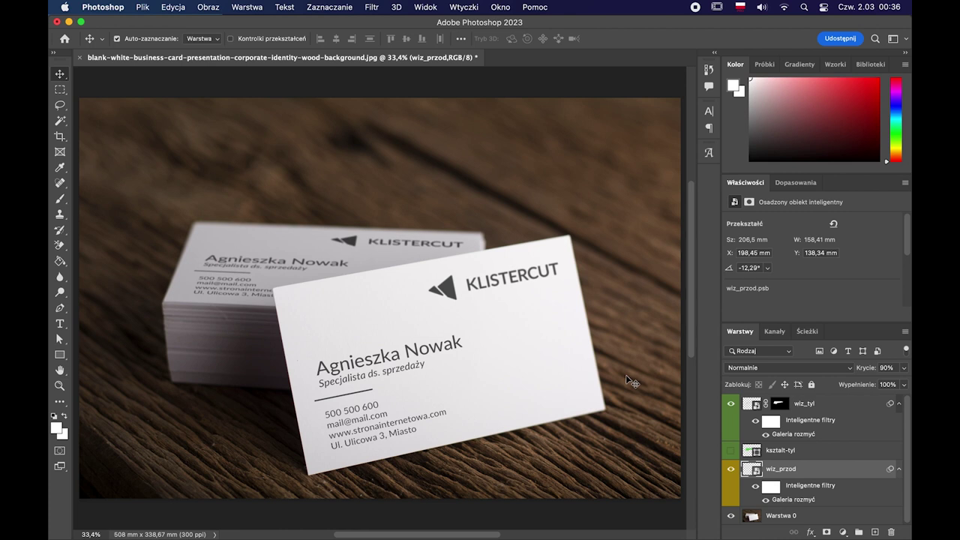
click(844, 474)
key(Return)
click(141, 11)
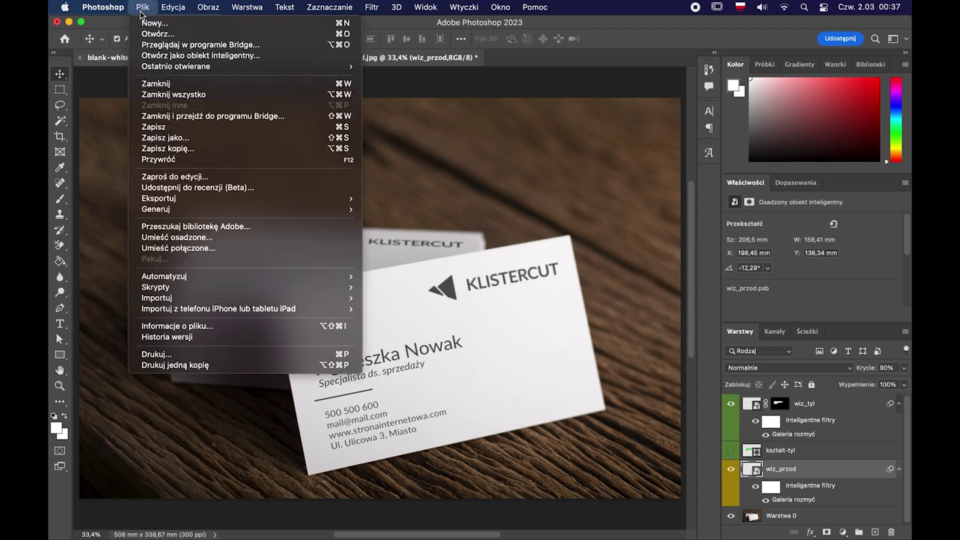
click(176, 138)
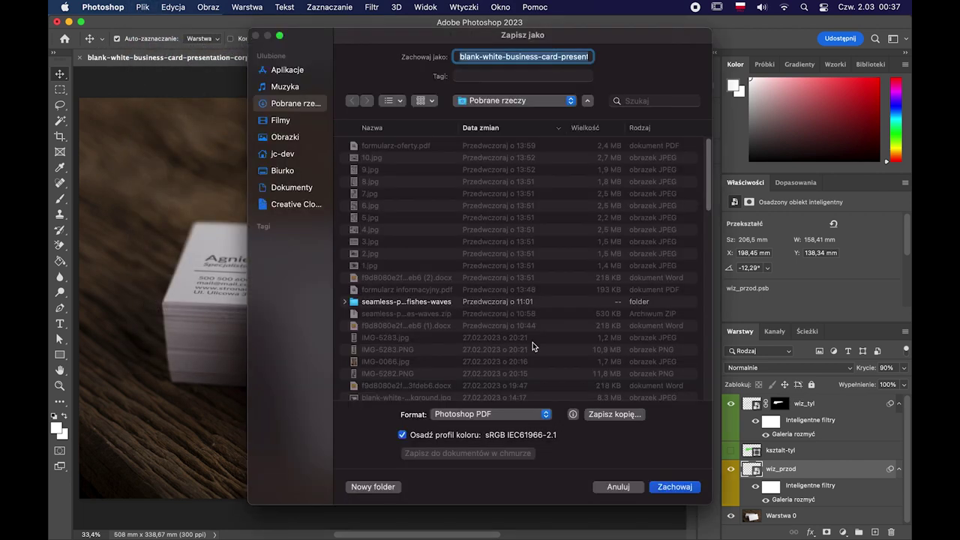
click(614, 487)
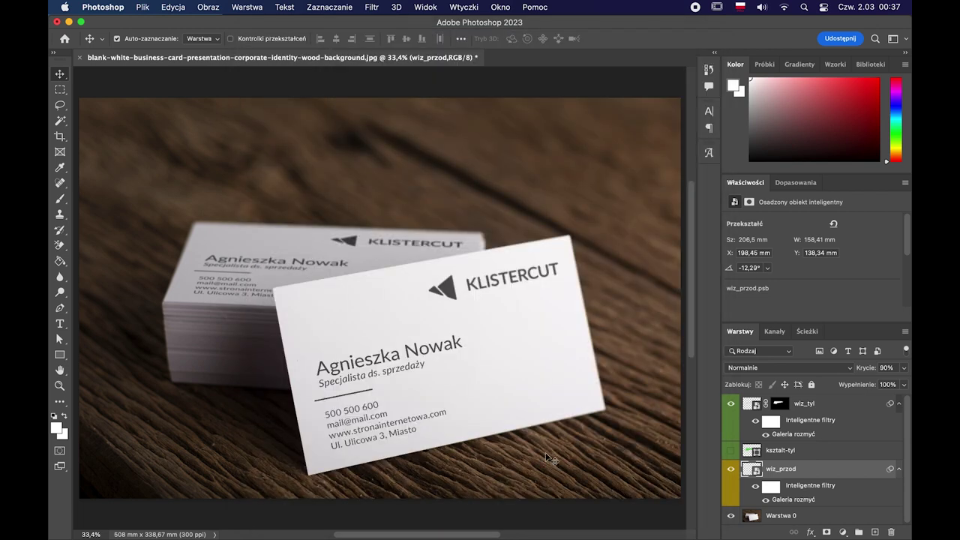
In Eksportuj jako, set the mockup export format to JPG with quality 7
click(144, 9)
mouse_move(159, 198)
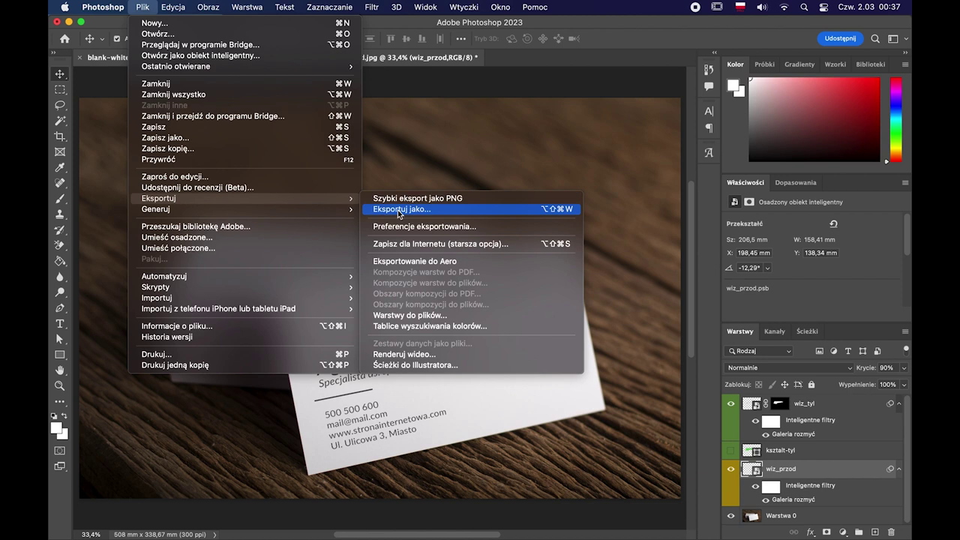
click(397, 209)
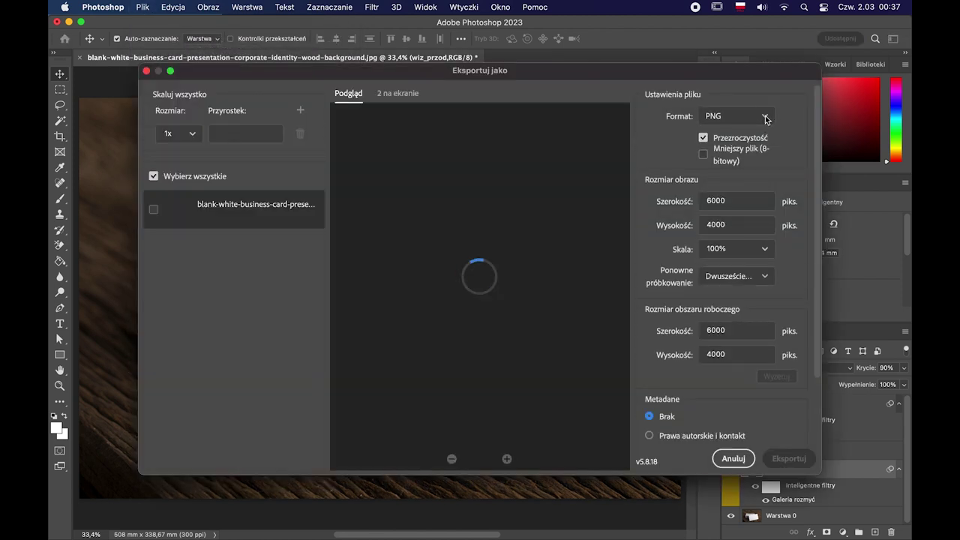
click(767, 117)
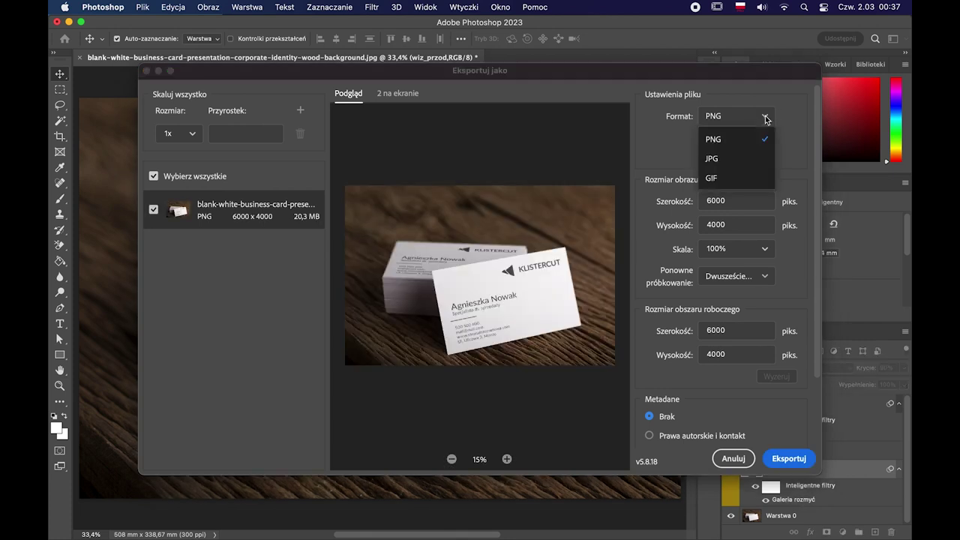
click(726, 164)
drag(760, 140, 772, 140)
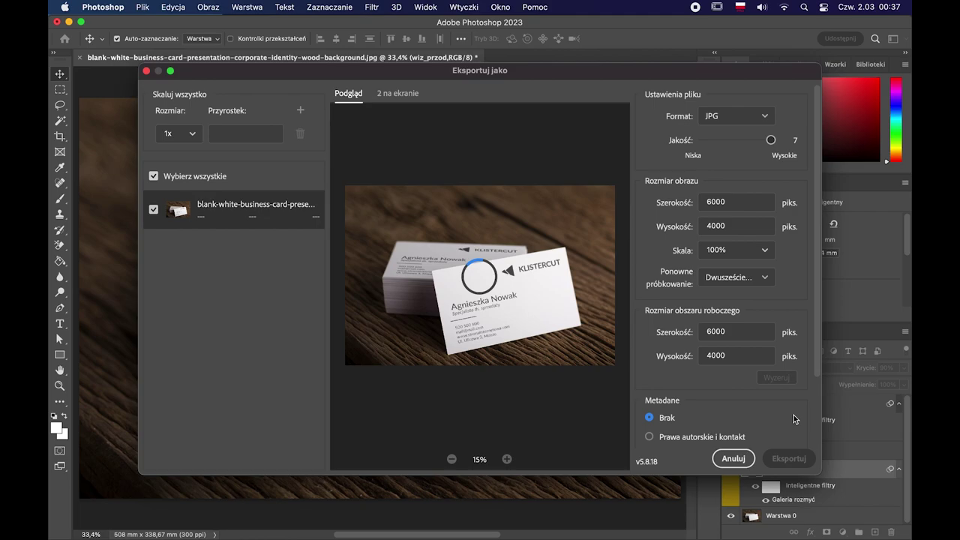